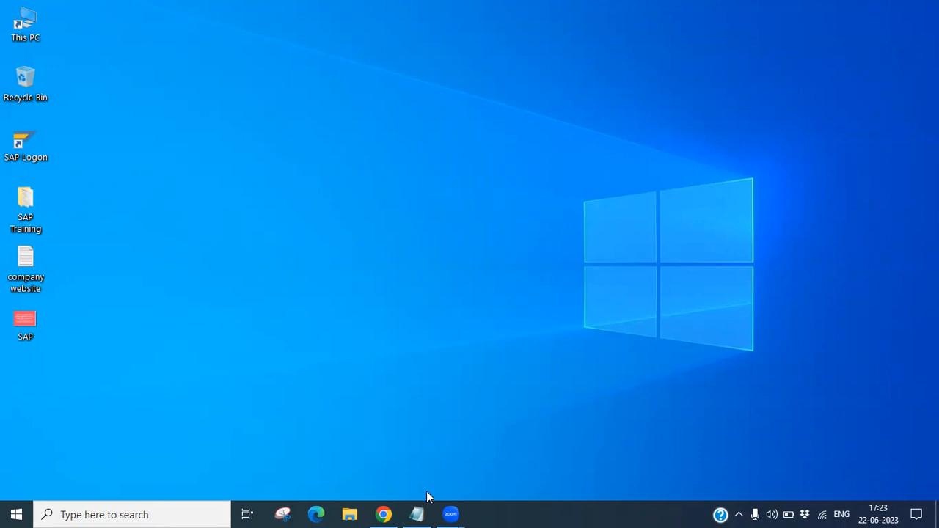
Bring up the Notepad forecasting notes and insert a blank line below "Advance Forecast Option".
left_click(416, 513)
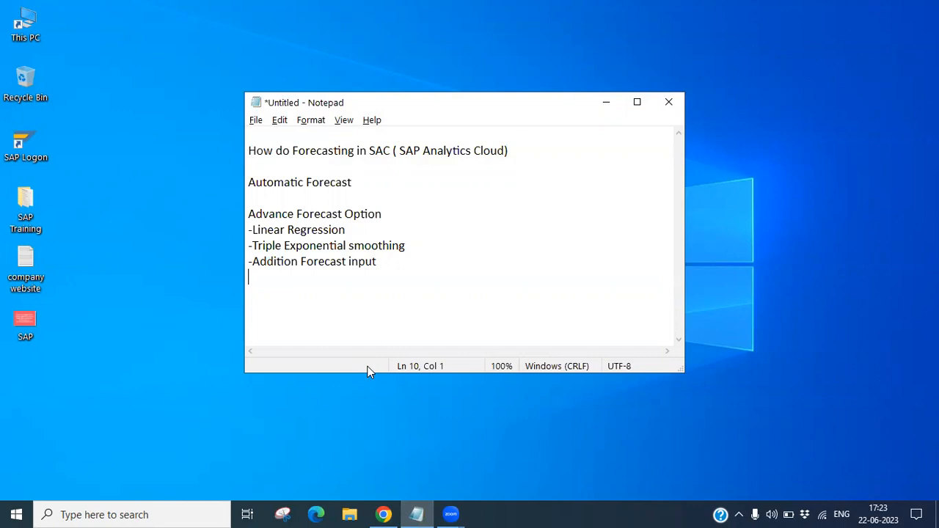
left_click(433, 218)
key("Return")
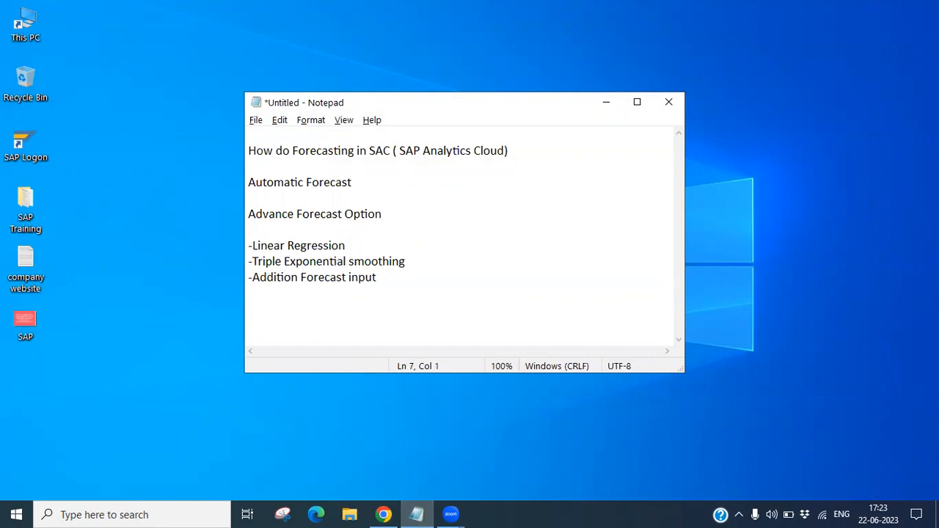
Review the advanced forecast options in the notes, highlighting each one in turn, and put the notes away.
left_click_drag(388, 214, 242, 213)
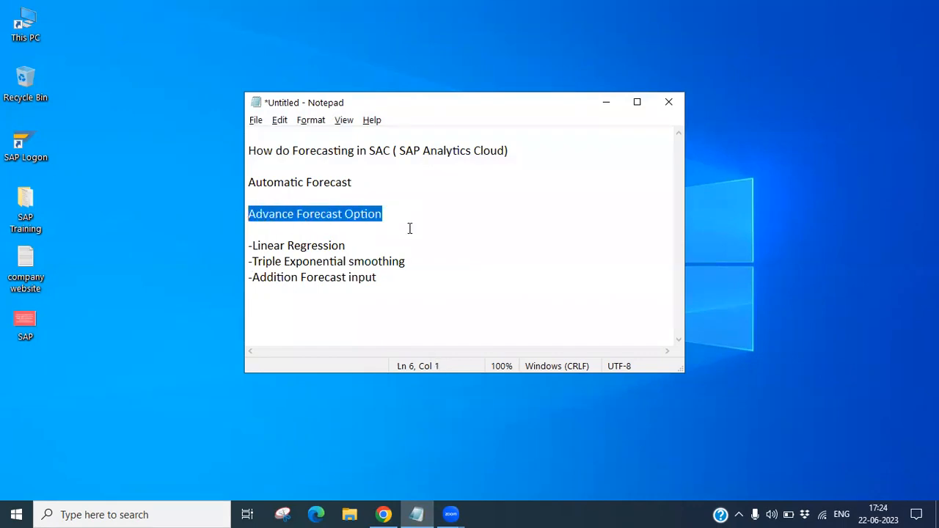
left_click(410, 229)
left_click_drag(345, 246, 253, 247)
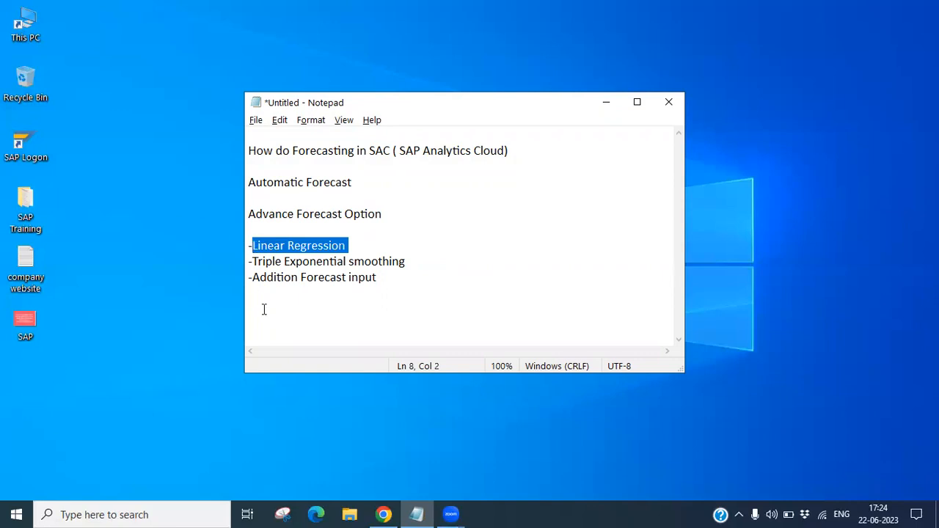
left_click_drag(403, 263, 251, 262)
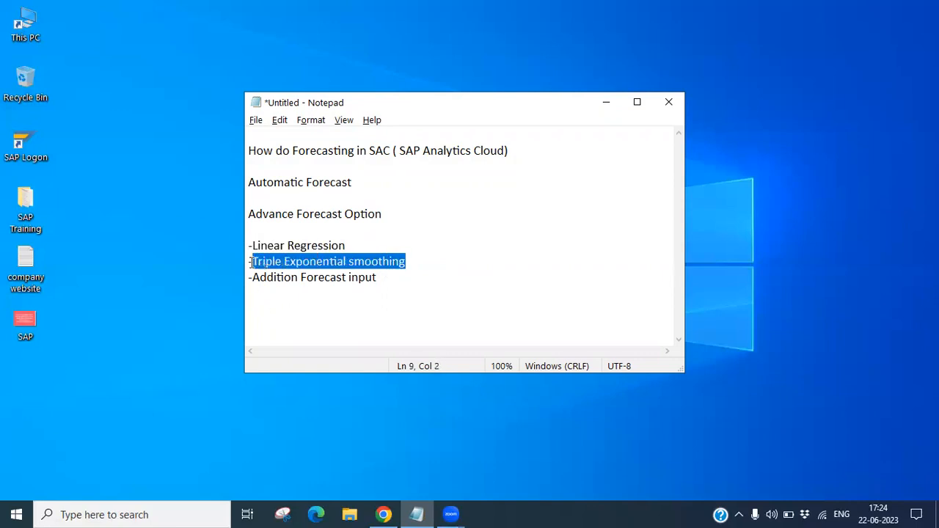
left_click(291, 294)
left_click_drag(393, 275, 254, 277)
left_click(330, 332)
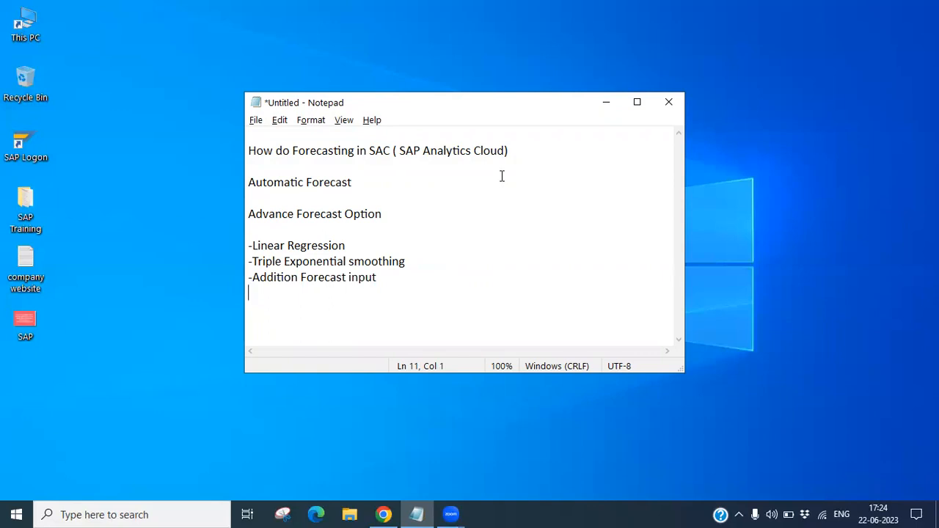
left_click(606, 103)
Switch to SAP Analytics Cloud in Chrome and open the Stories area.
left_click(385, 514)
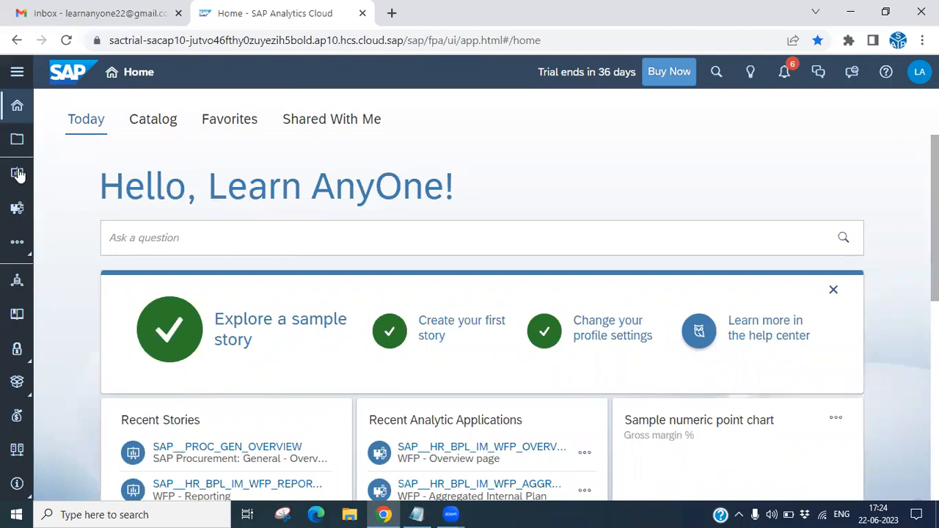
left_click(16, 71)
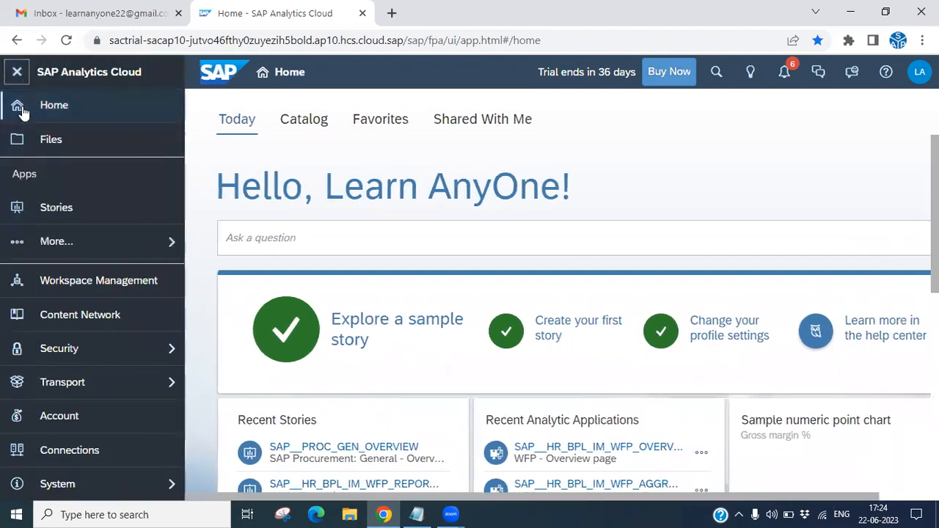
left_click(54, 211)
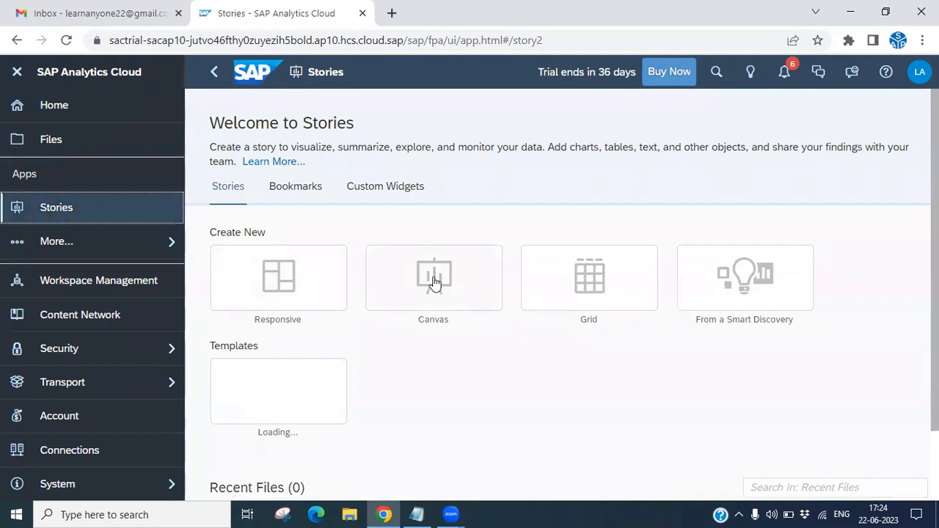
Create a new canvas story using the Classic Design Experience.
left_click(430, 290)
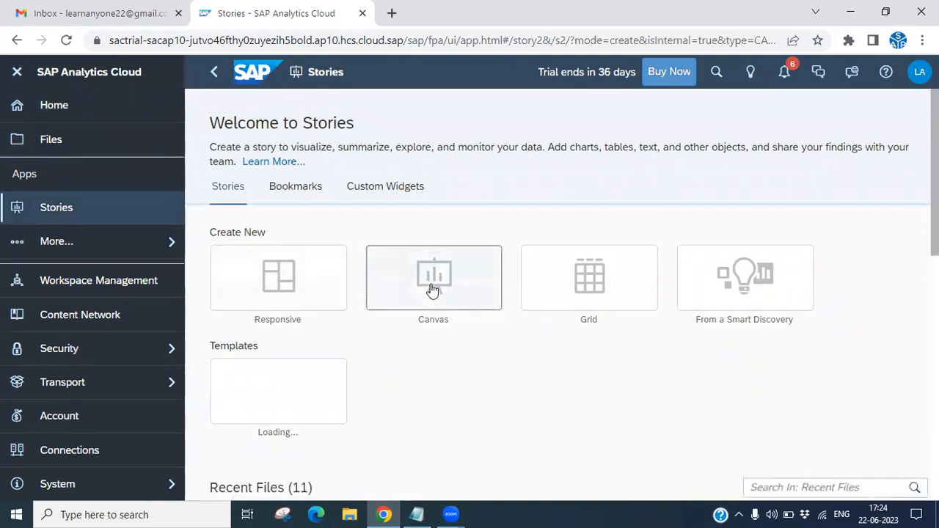
left_click(273, 336)
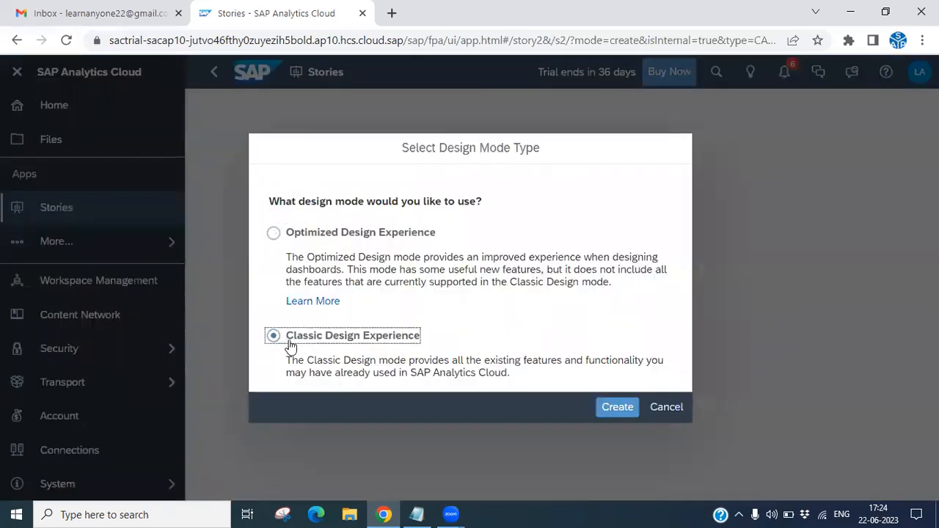
left_click(615, 414)
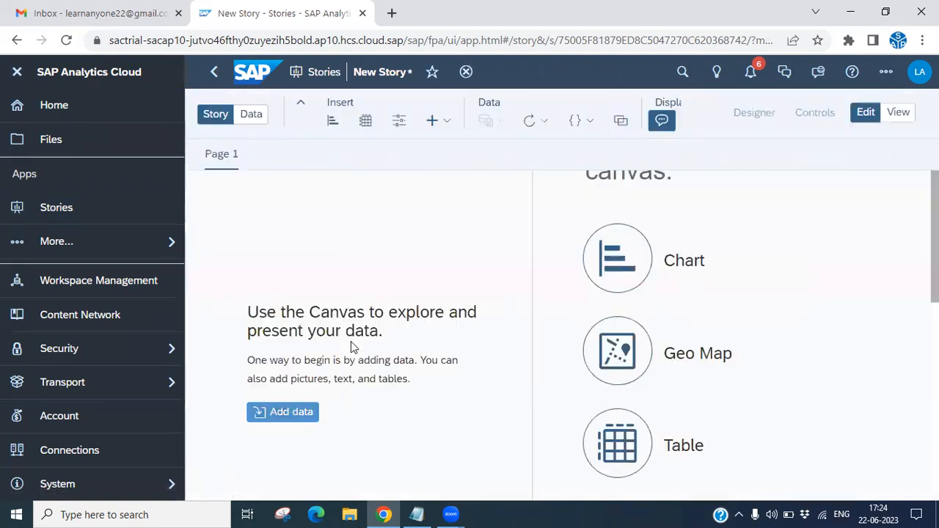
Insert a chart into the story using BestRunJuice_SampleModel from the Samples folder.
left_click(332, 124)
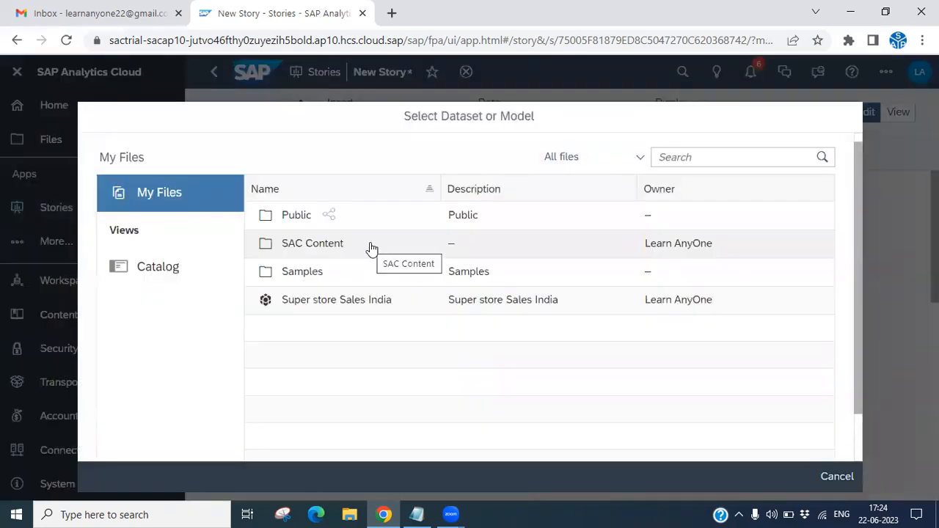
left_click(312, 279)
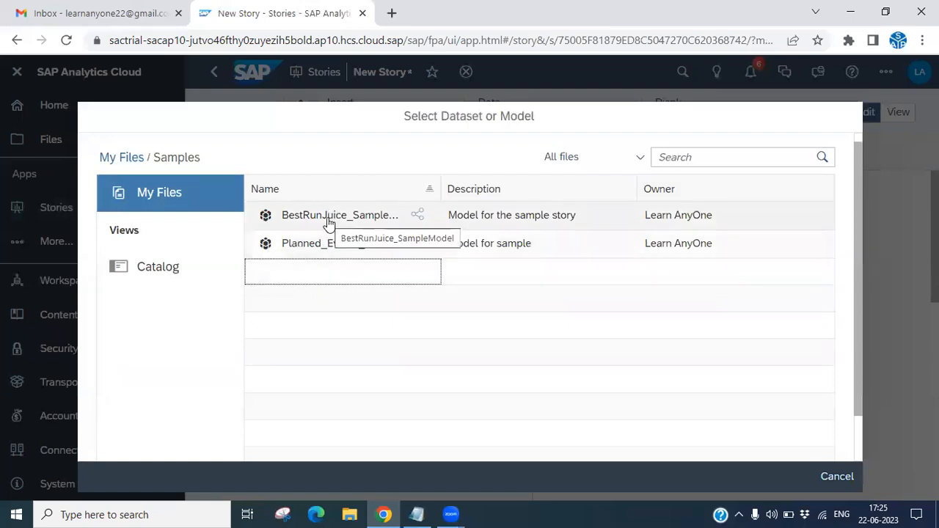
left_click(351, 220)
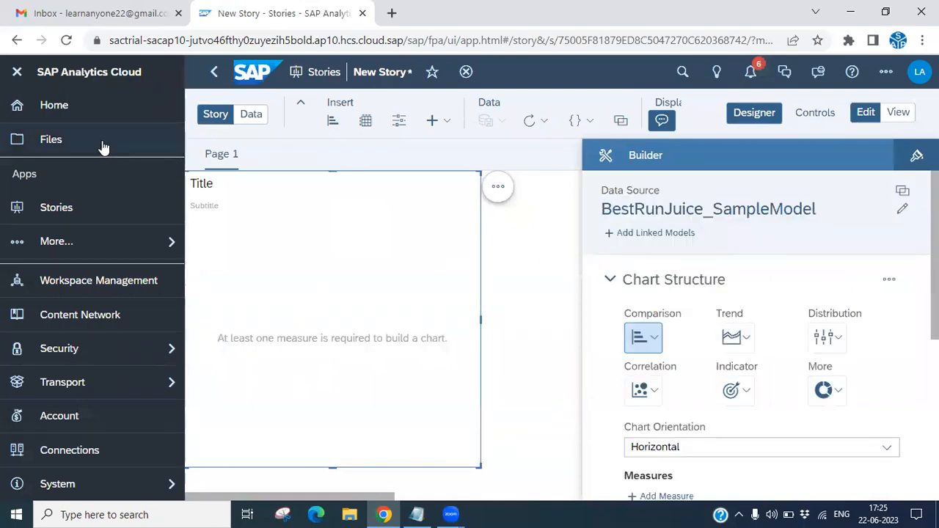
Leave the current story and try to create another canvas story from the Stories area.
left_click(214, 73)
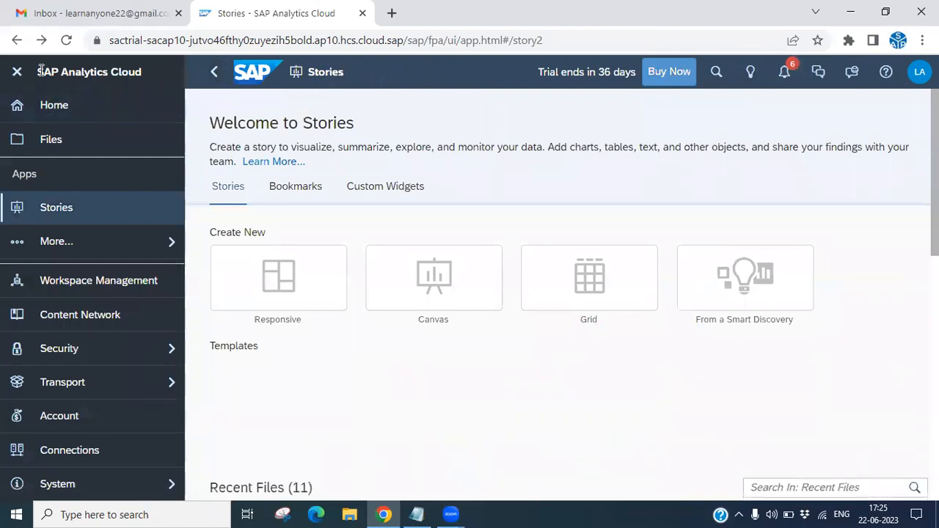
left_click(56, 209)
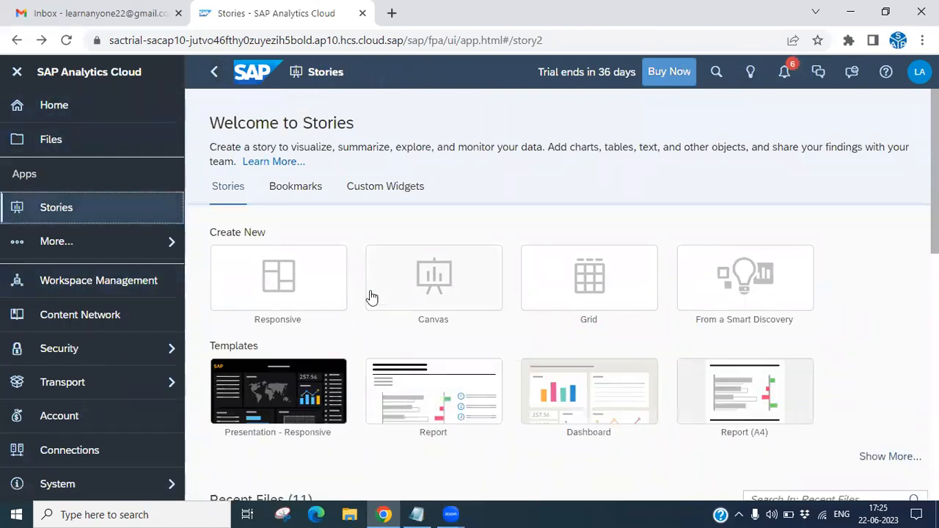
left_click(437, 290)
left_click(365, 343)
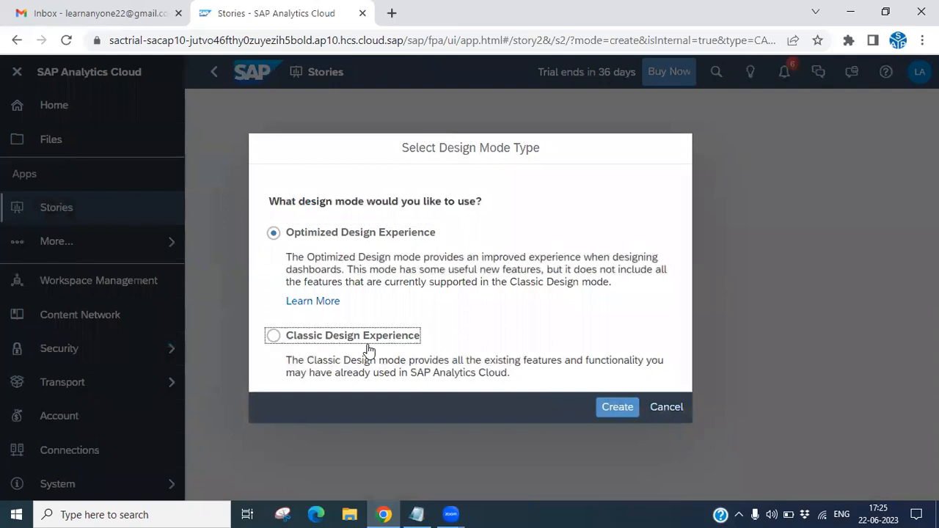
left_click(607, 409)
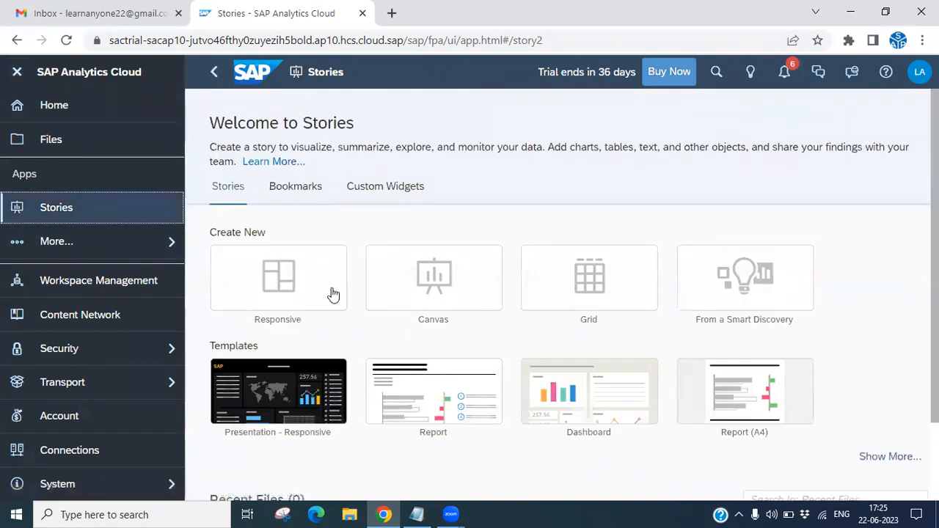
Create a new canvas story with the Classic Design Experience design mode.
left_click(423, 276)
left_click(340, 339)
left_click(615, 407)
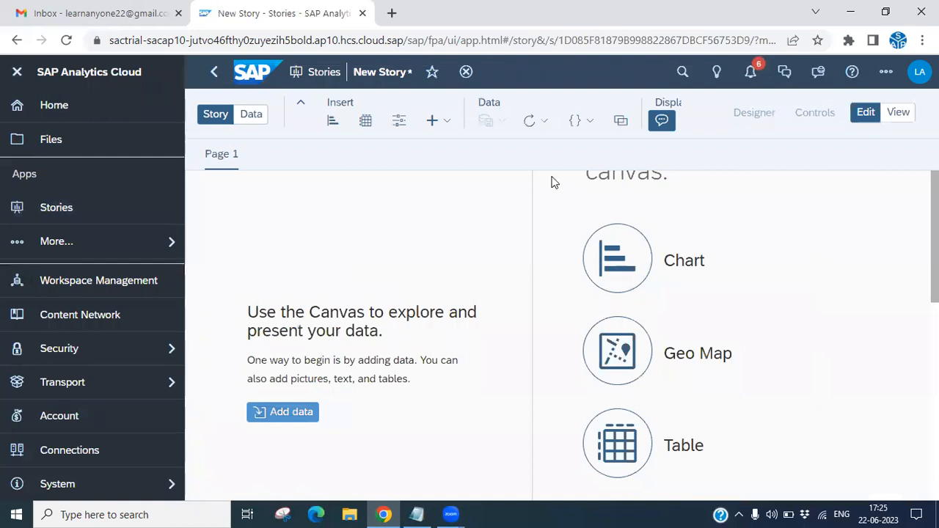
Insert a chart based on BestRunJuice_SampleModel from the Samples folder and set its type to Time Series.
left_click(331, 120)
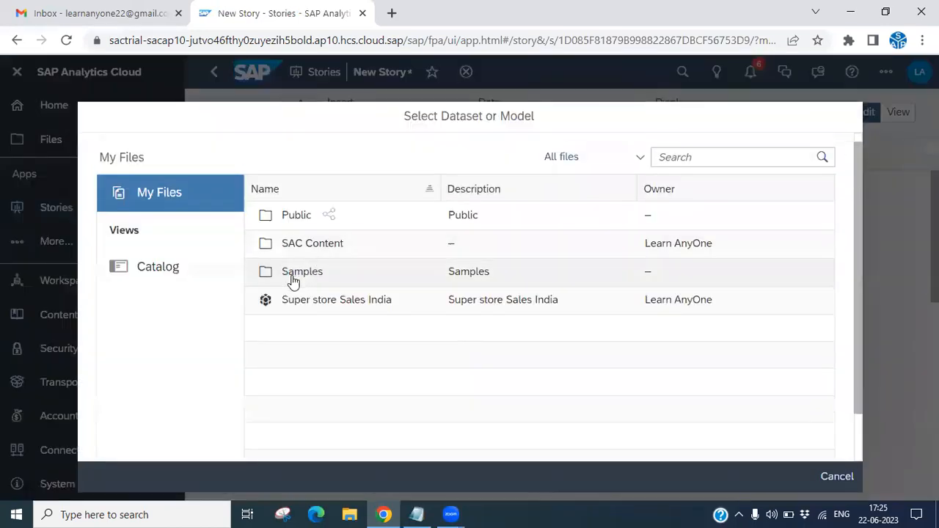
left_click(301, 275)
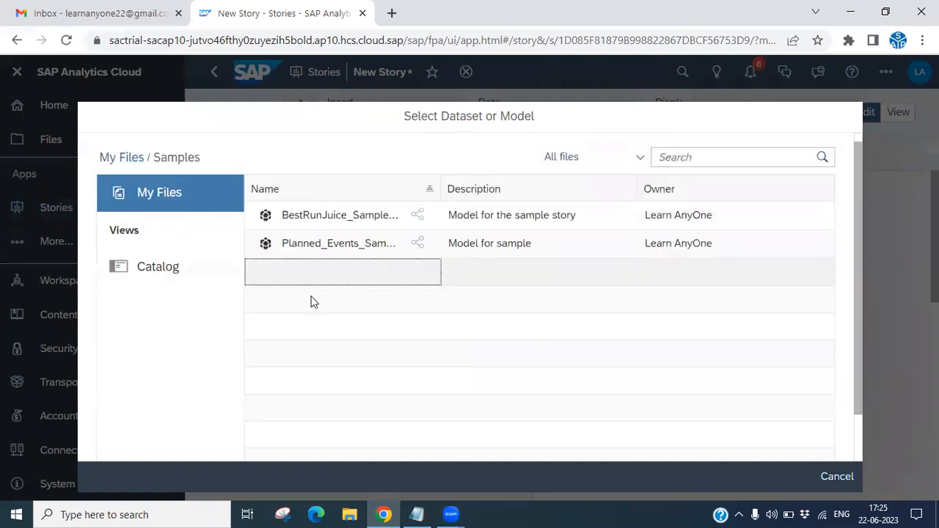
left_click(309, 244)
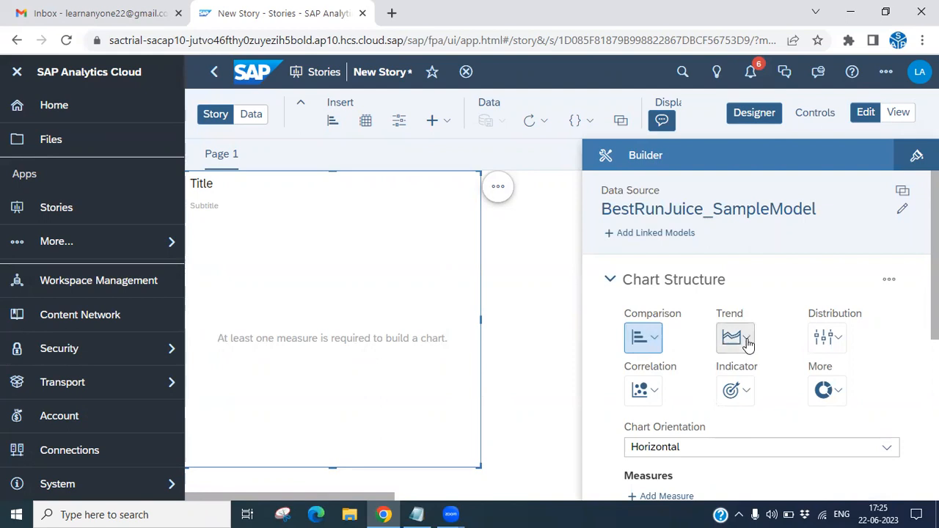
left_click(747, 343)
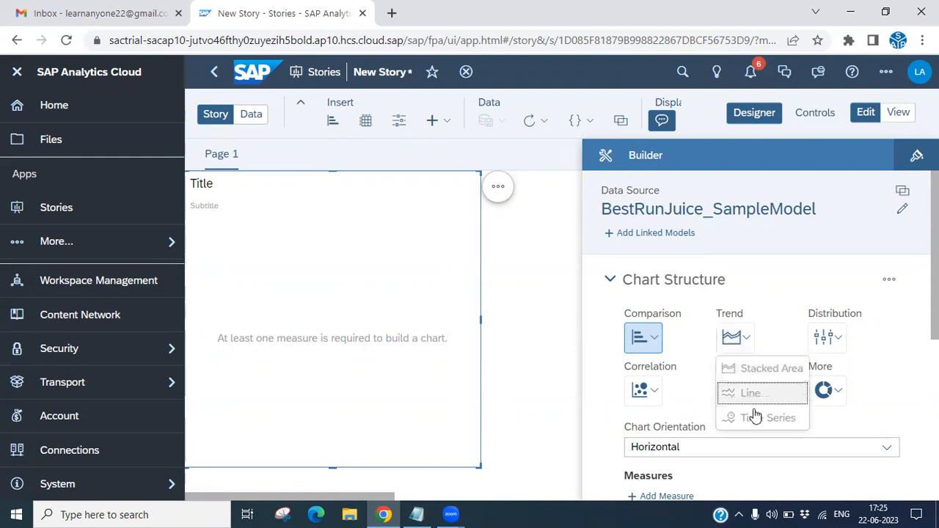
left_click(785, 419)
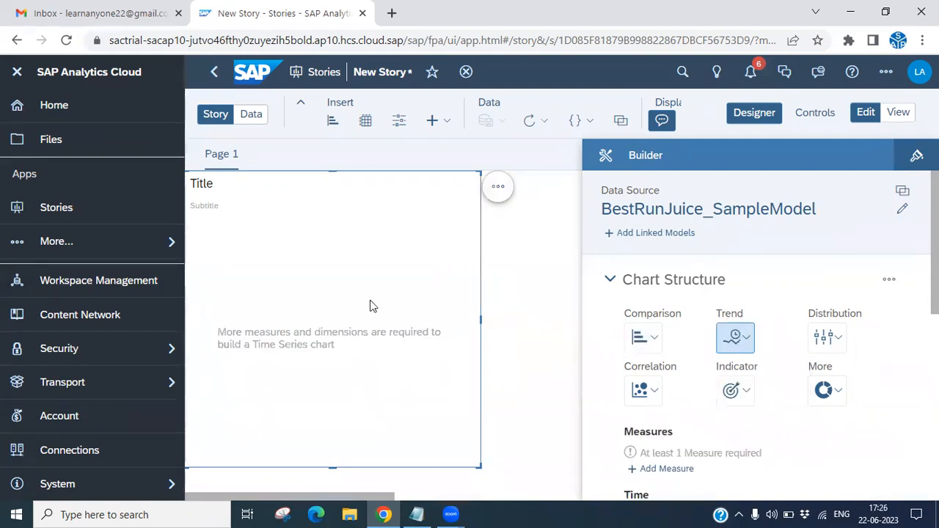
Create a new calculation for the chart's measures as a Calculated Measure named "Net Revenues".
scroll(686, 364, "down", 3)
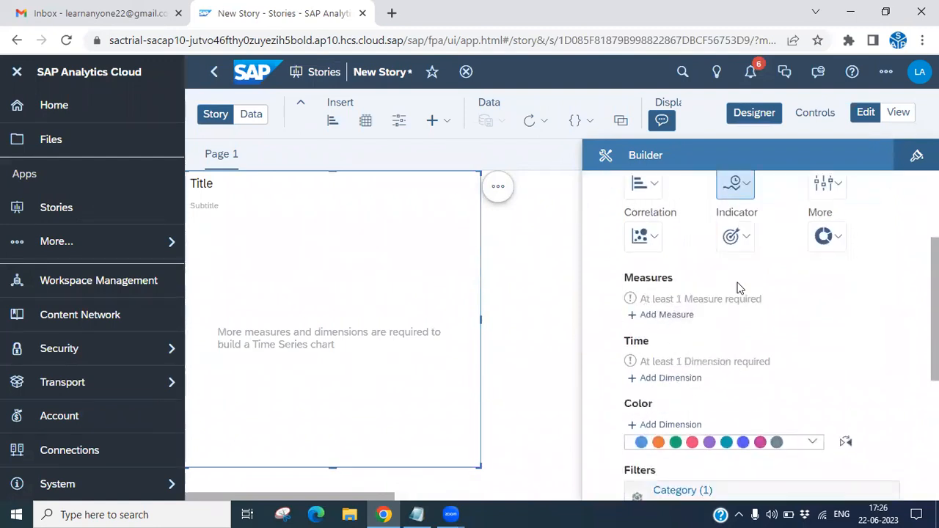
left_click(683, 317)
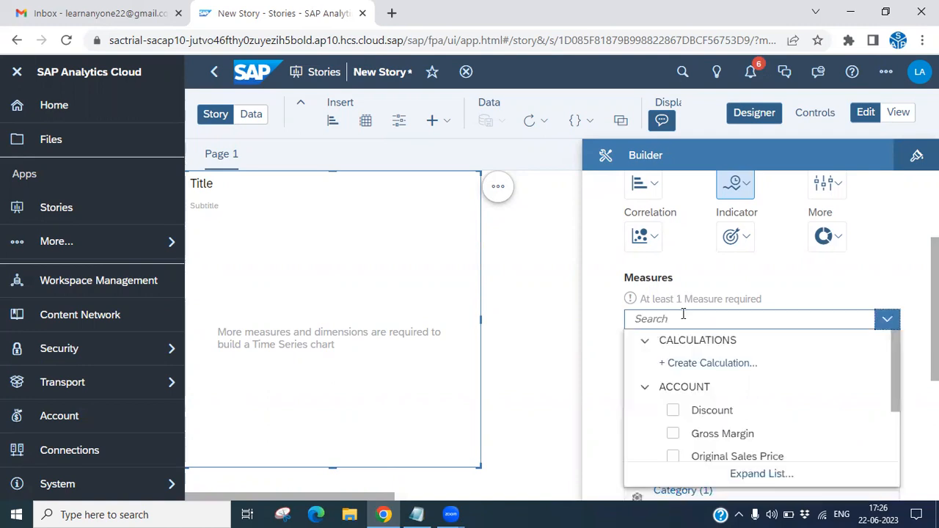
left_click_drag(894, 404, 904, 454)
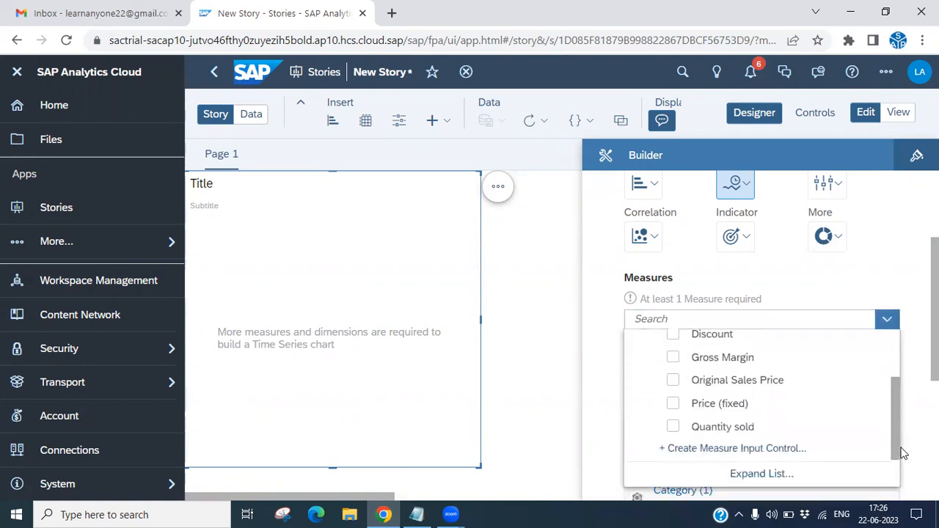
scroll(728, 413, "up", 3)
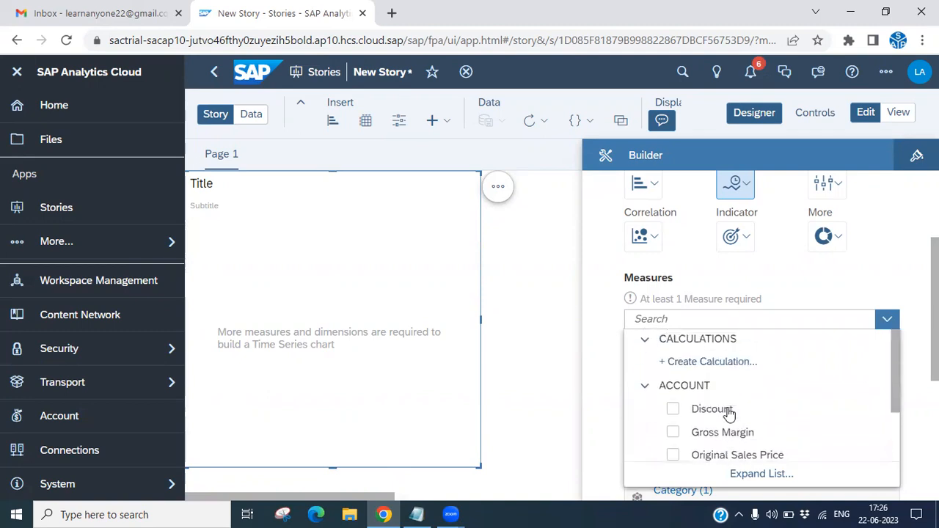
left_click(719, 363)
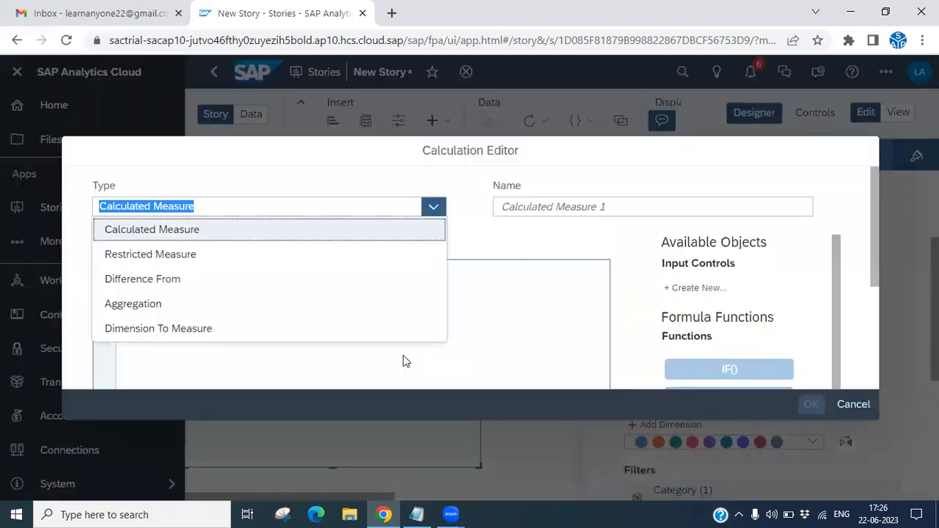
left_click(496, 207)
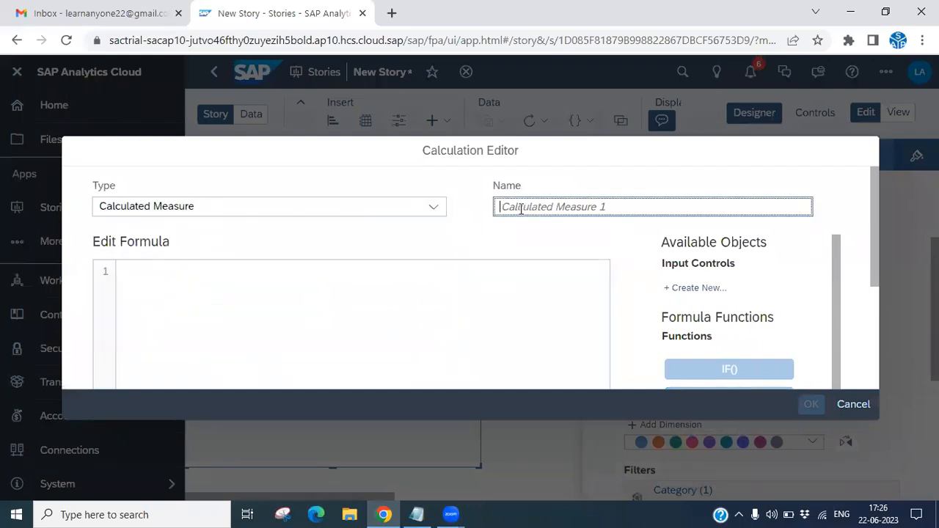
type("Ne")
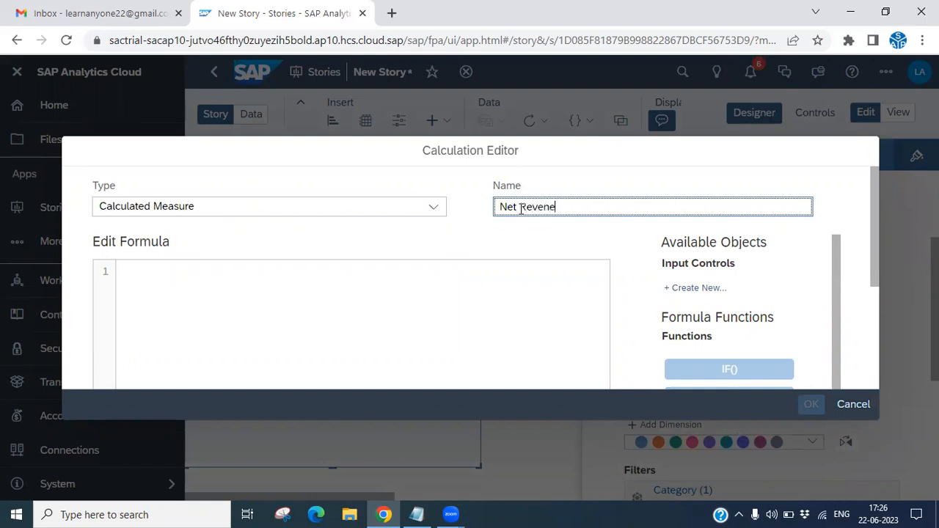
type("t Revenues")
Define the Net Revenues formula as Original_Sales_Price minus Discount, using the BestRunJuice_SampleModel measures.
left_click(530, 268)
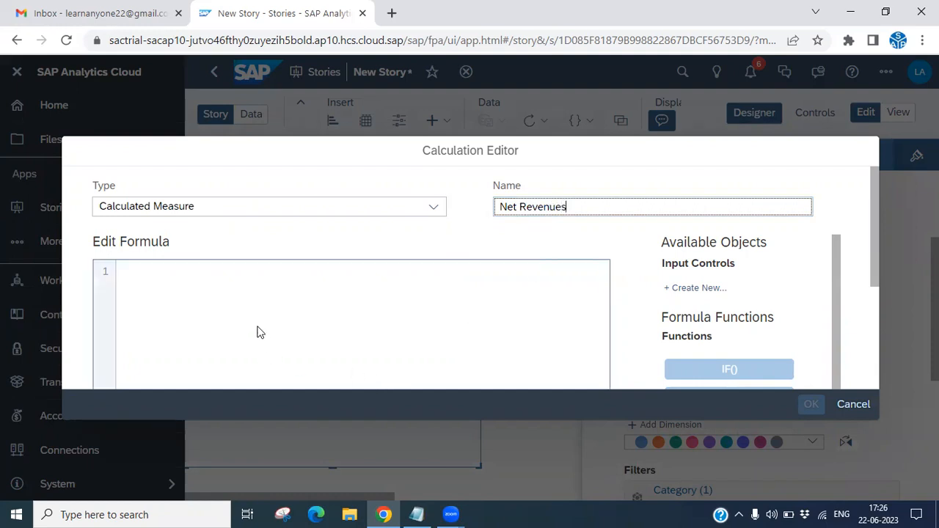
type("sa")
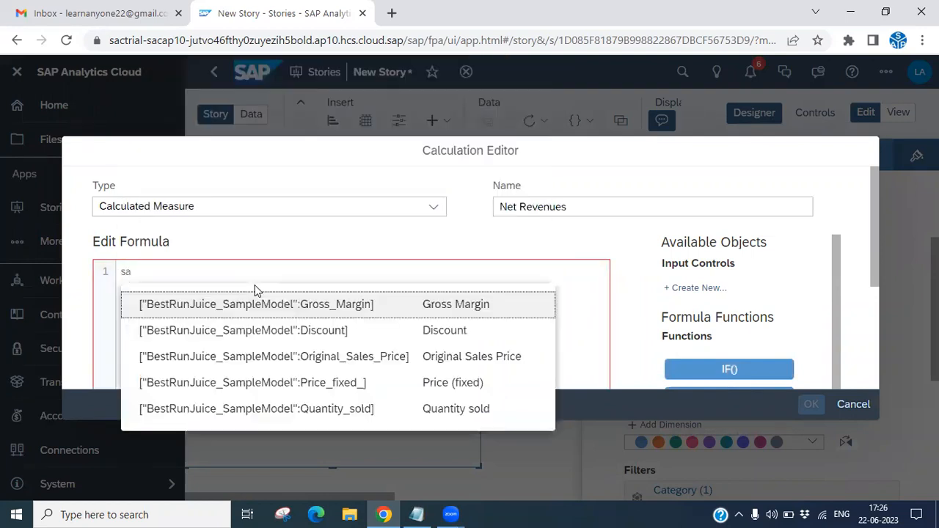
left_click(327, 361)
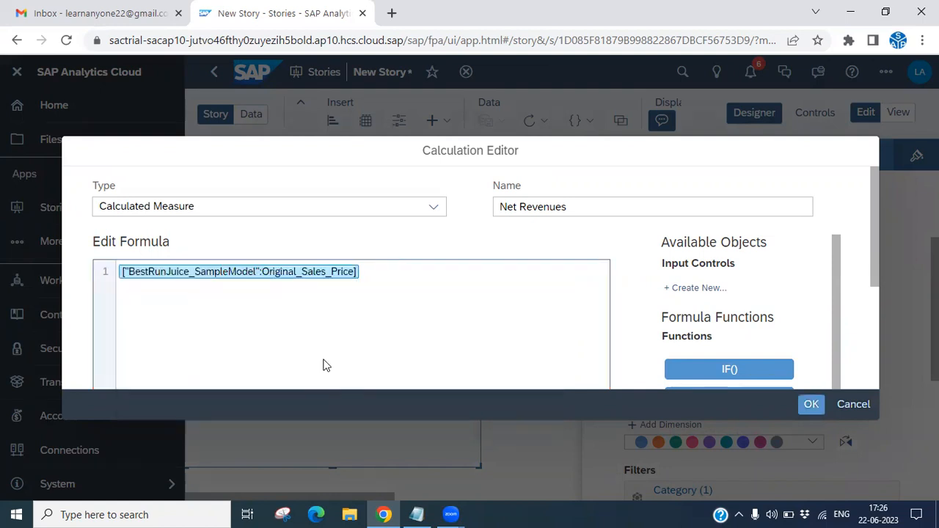
type("-")
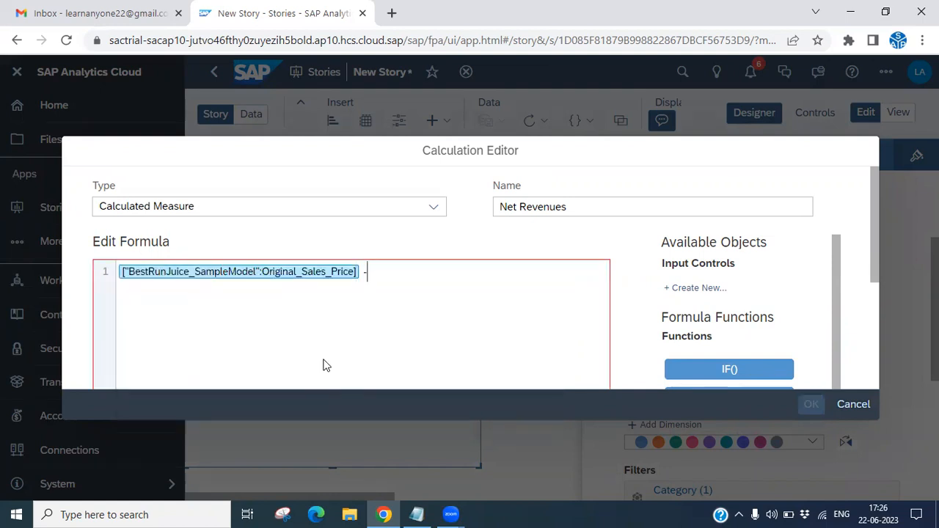
type(" dis")
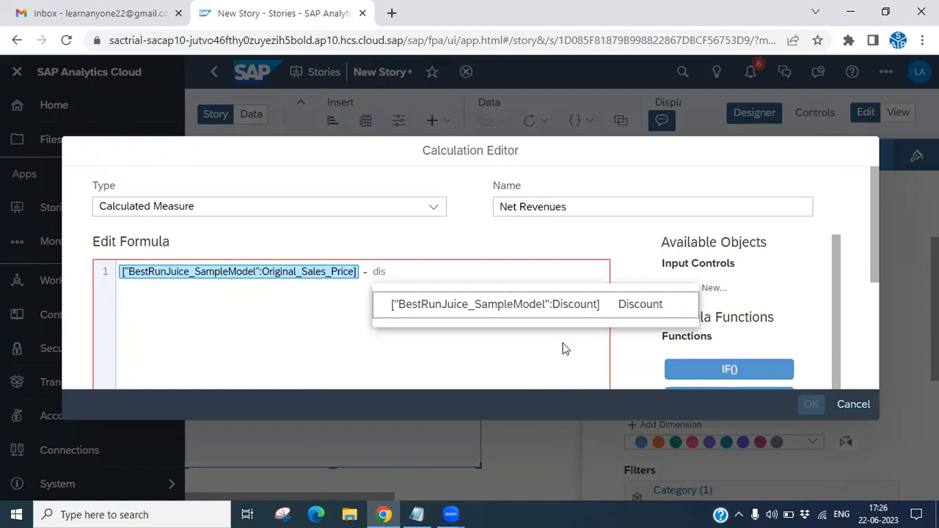
left_click(536, 306)
Format the Net Revenues formula, review it and the available functions, and accept the calculation.
scroll(538, 316, "down", 5)
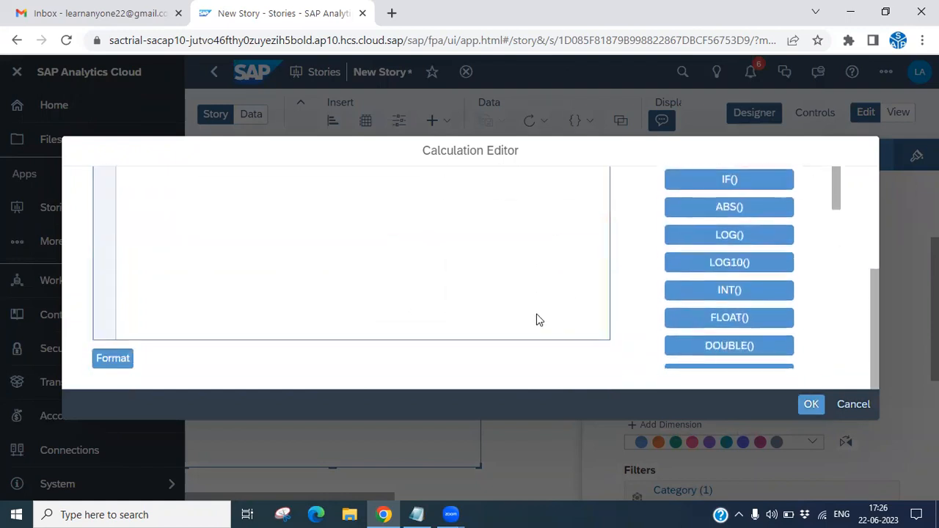
left_click(106, 360)
scroll(315, 310, "up", 5)
scroll(314, 310, "down", 5)
scroll(497, 290, "up", 5)
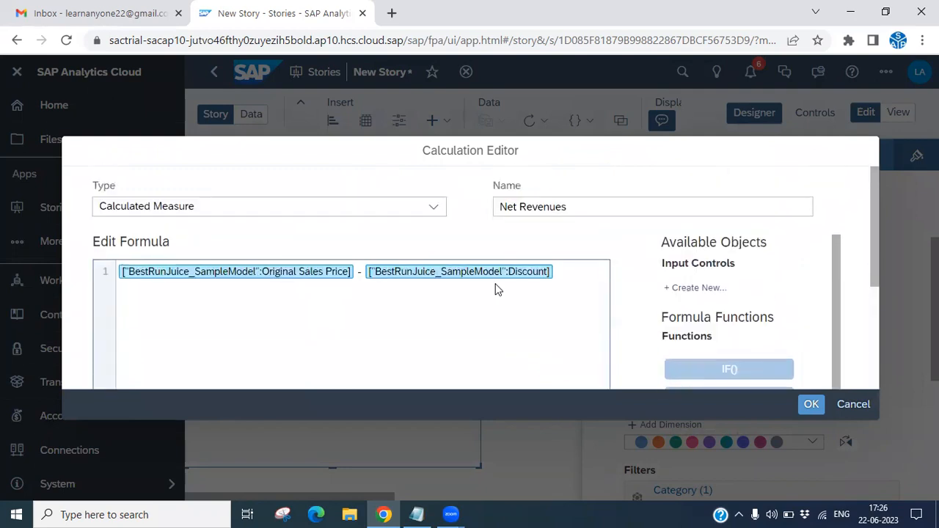
scroll(746, 339, "down", 5)
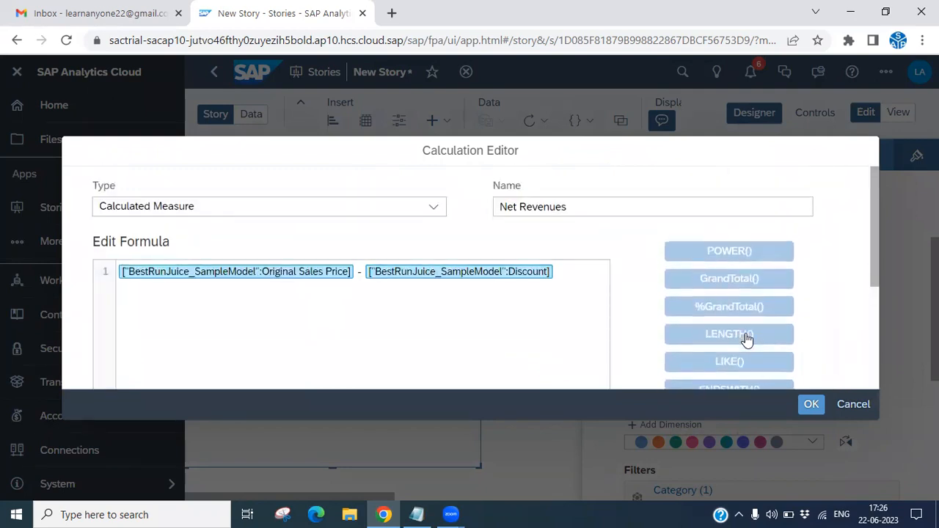
left_click(810, 405)
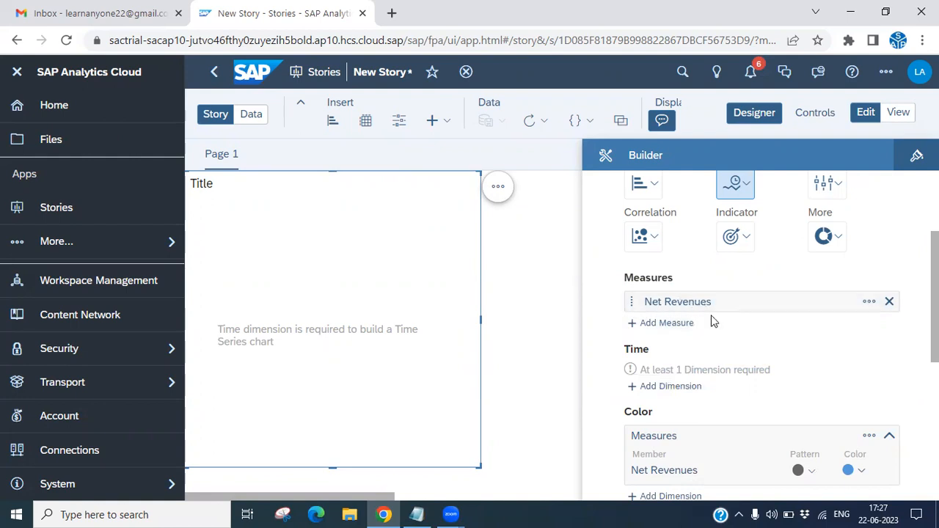
Add Date as the time dimension of the Net Revenues chart.
scroll(756, 330, "down", 2)
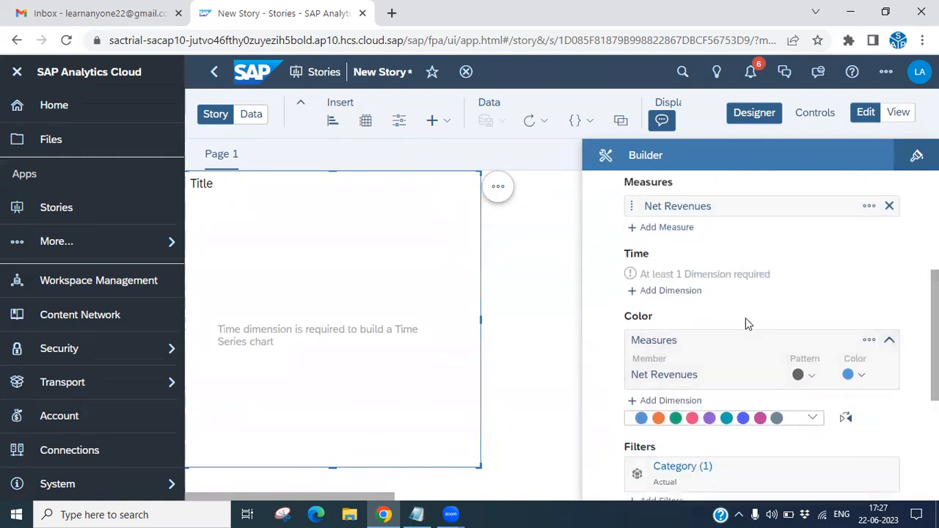
left_click(674, 297)
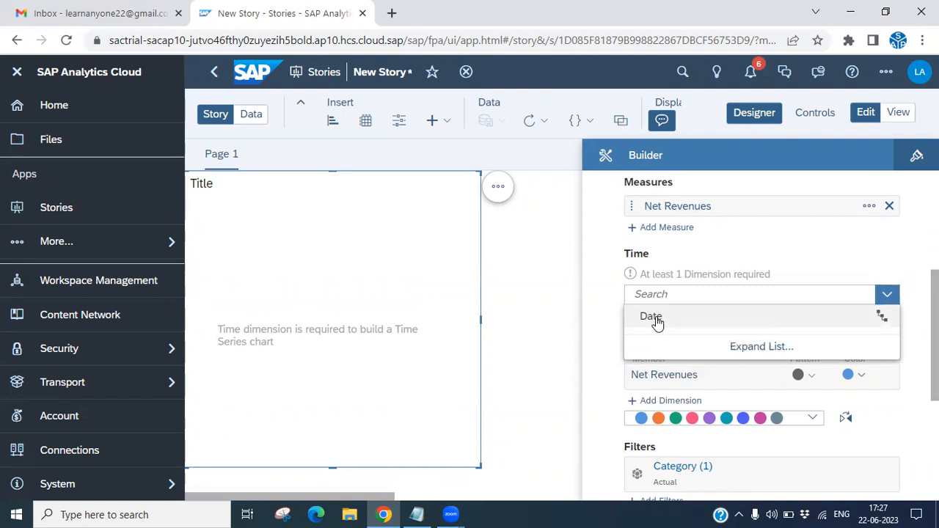
left_click(656, 320)
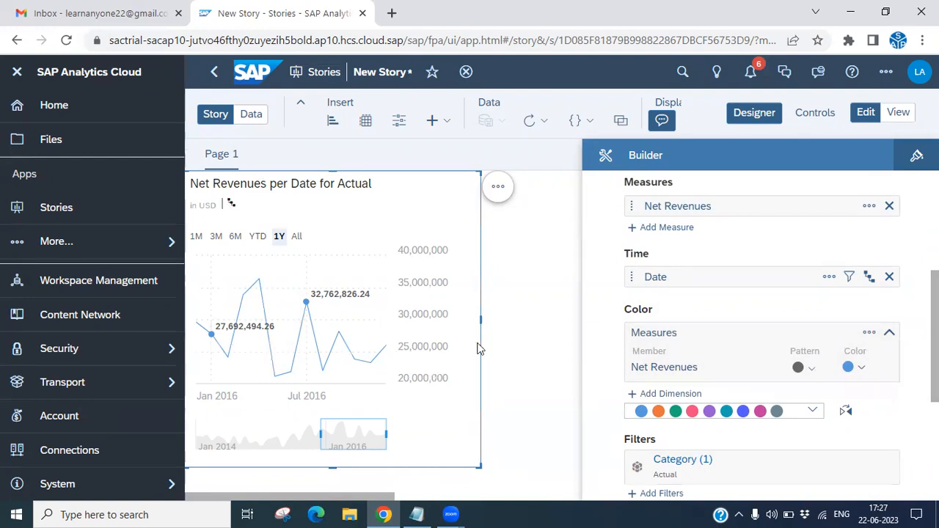
Show the Net Revenues chart in fullscreen and hide the Designer to widen it.
left_click(497, 189)
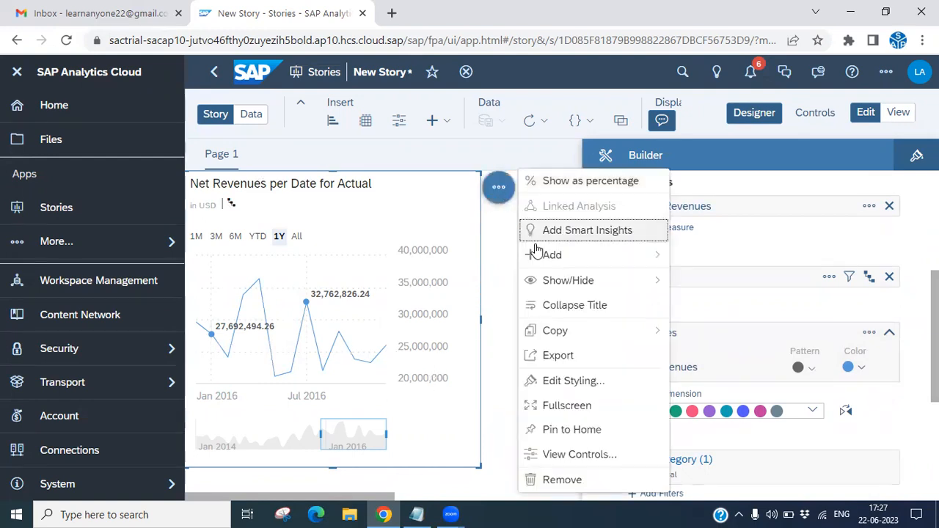
left_click(565, 406)
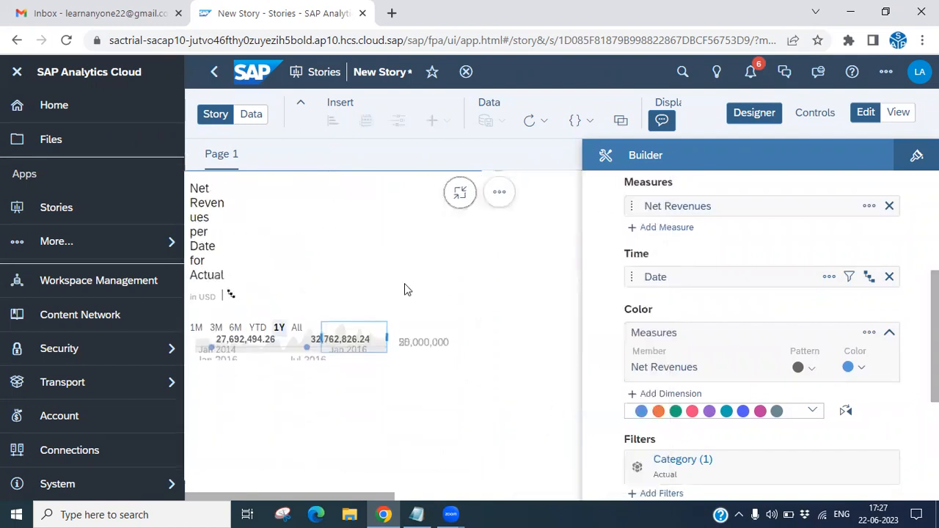
left_click(737, 119)
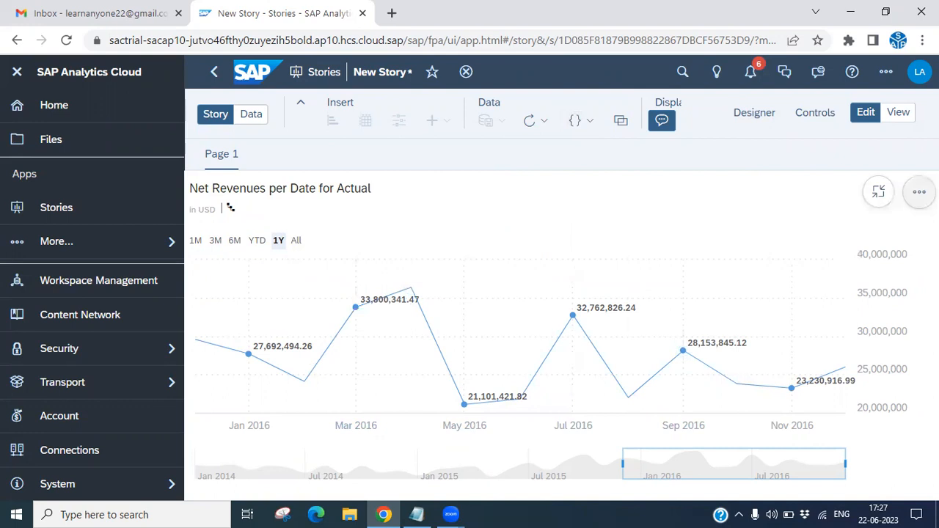
Switch to the Notepad notes, highlight the "Automatic Forecast" line and return to the story.
left_click(415, 513)
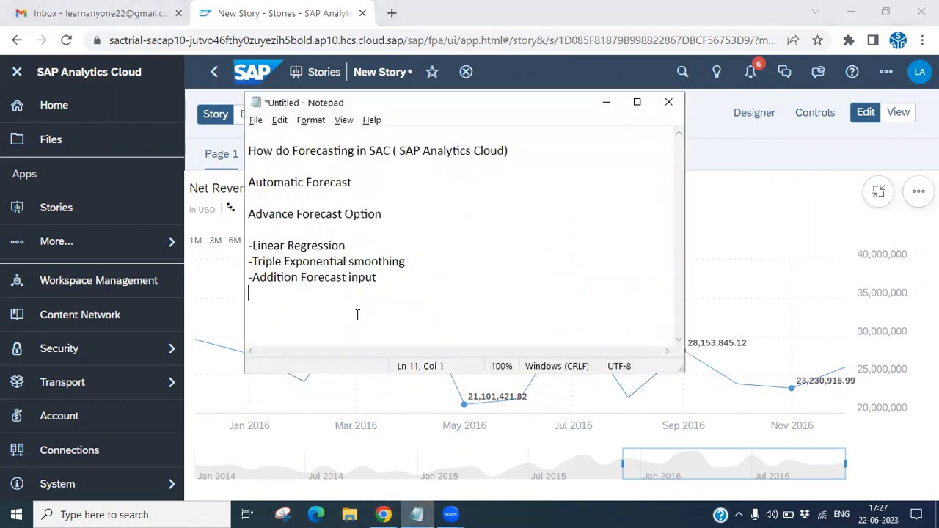
left_click_drag(353, 182, 239, 182)
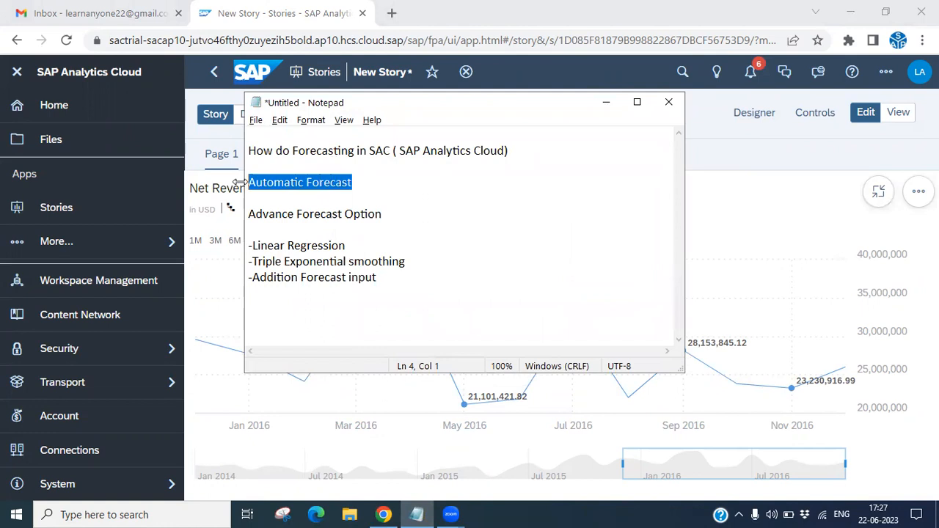
left_click(615, 110)
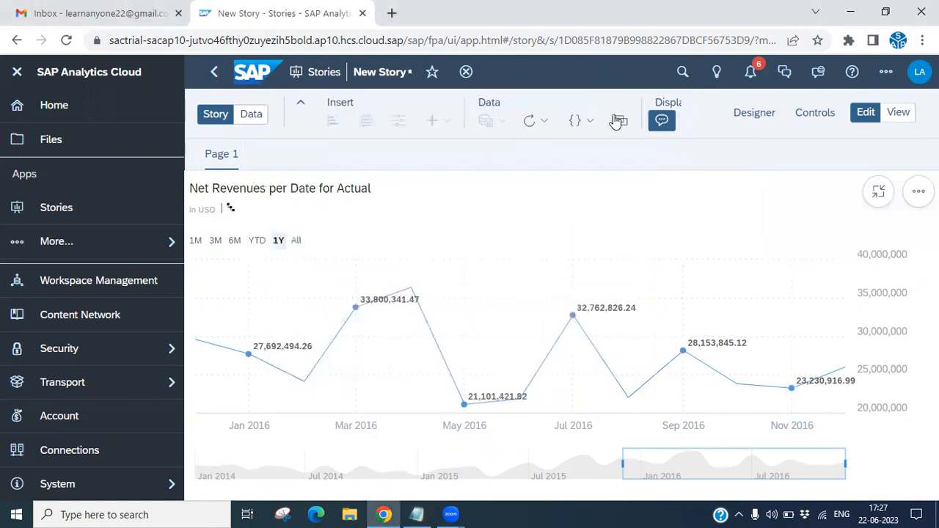
Add an Automatic Forecast to the Net Revenues time series chart.
left_click(919, 192)
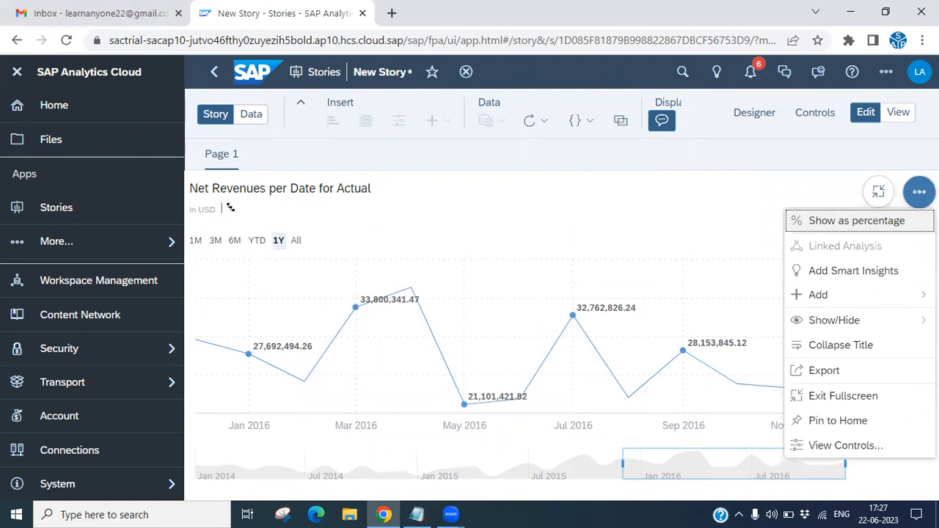
mouse_move(834, 298)
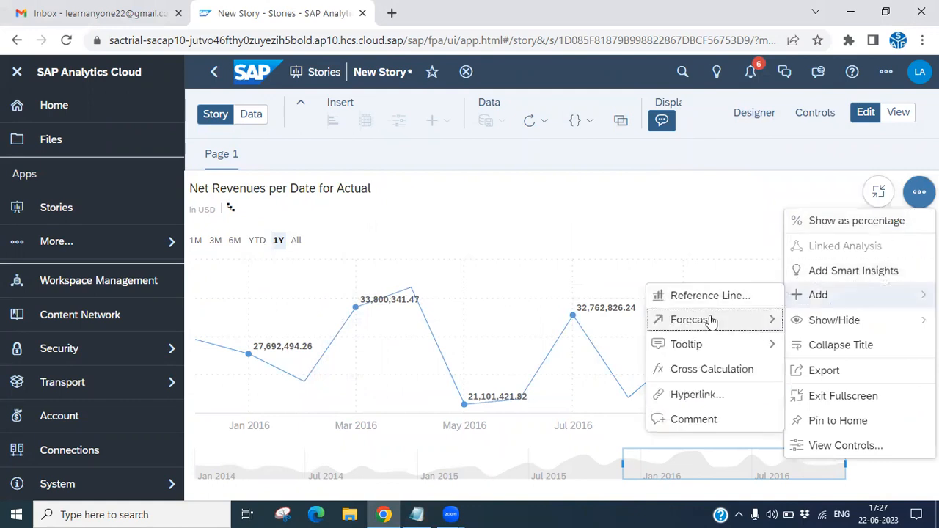
mouse_move(699, 324)
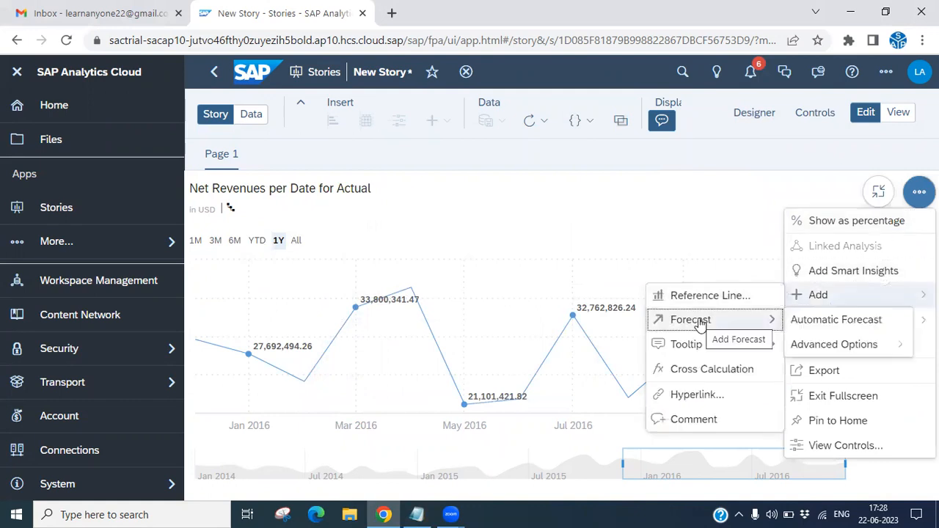
left_click(827, 327)
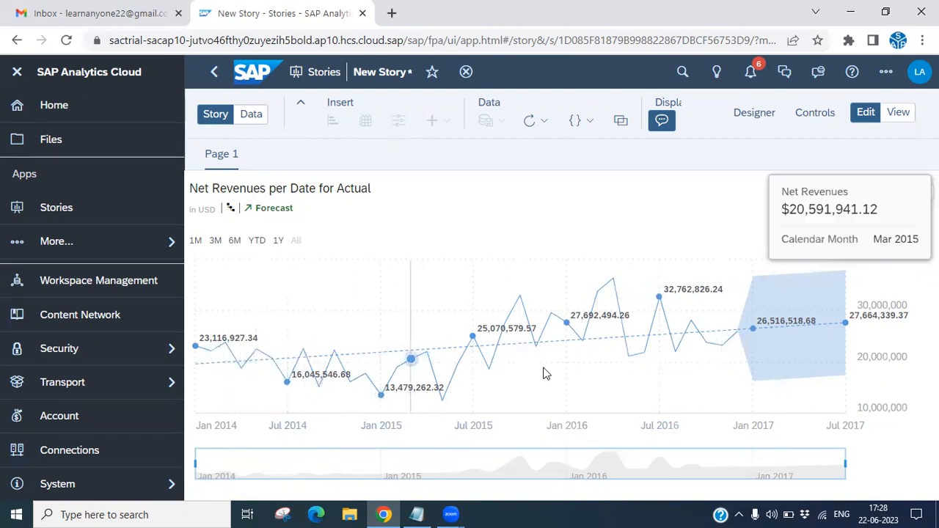
Set the chart's number format scale to Million in its styling options, then hide the Designer again.
left_click(753, 114)
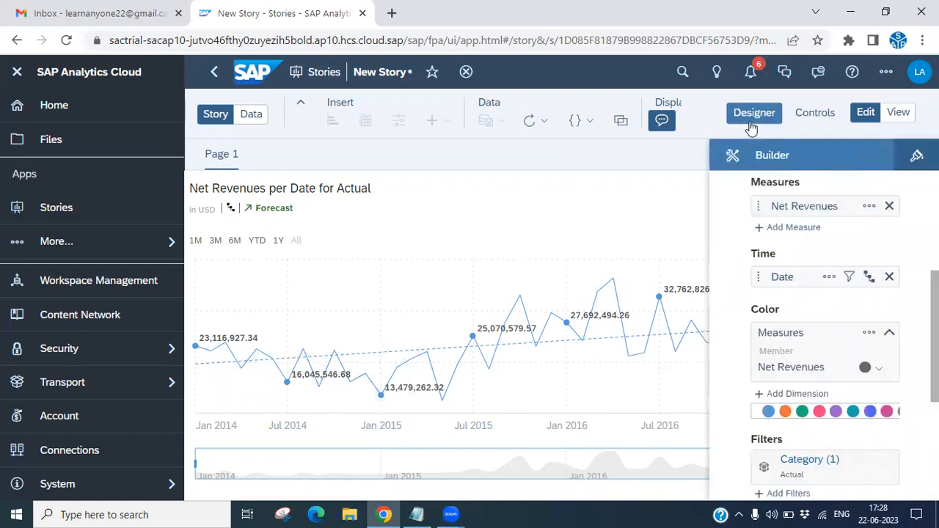
left_click(916, 157)
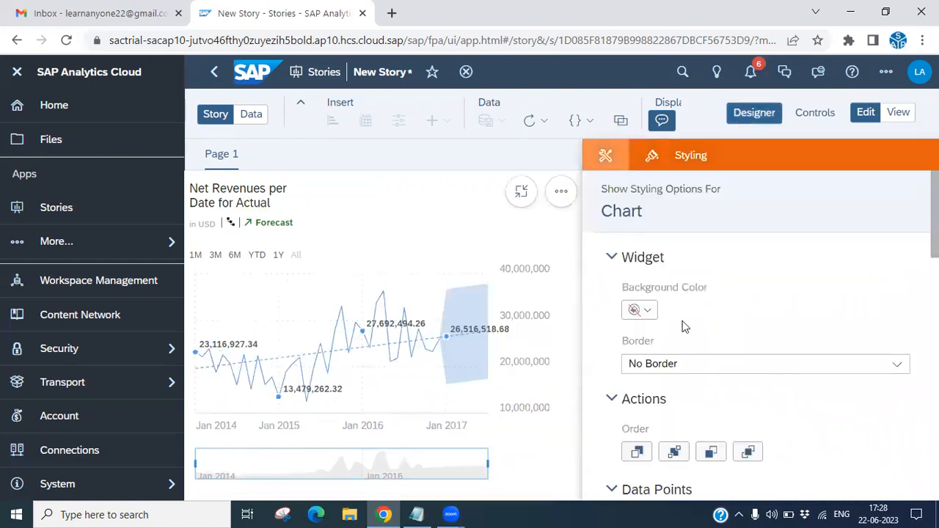
scroll(705, 396, "down", 10)
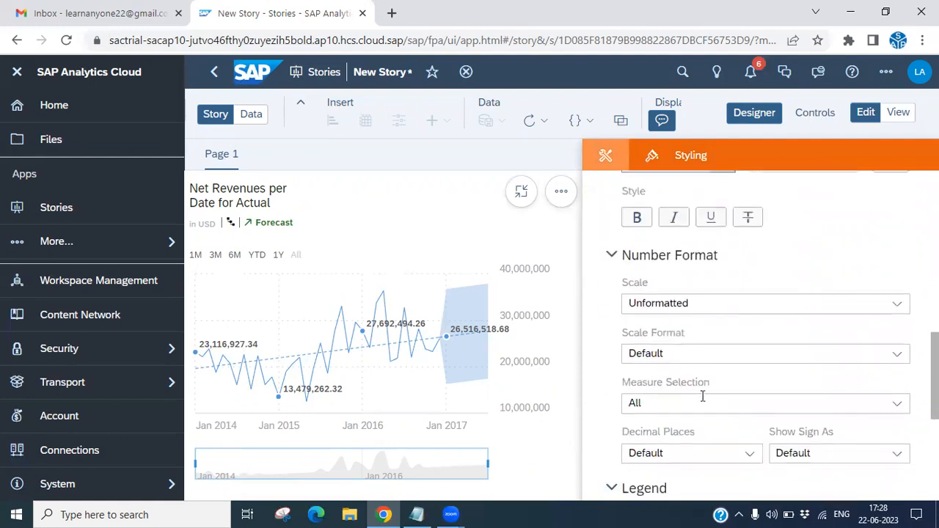
left_click(703, 304)
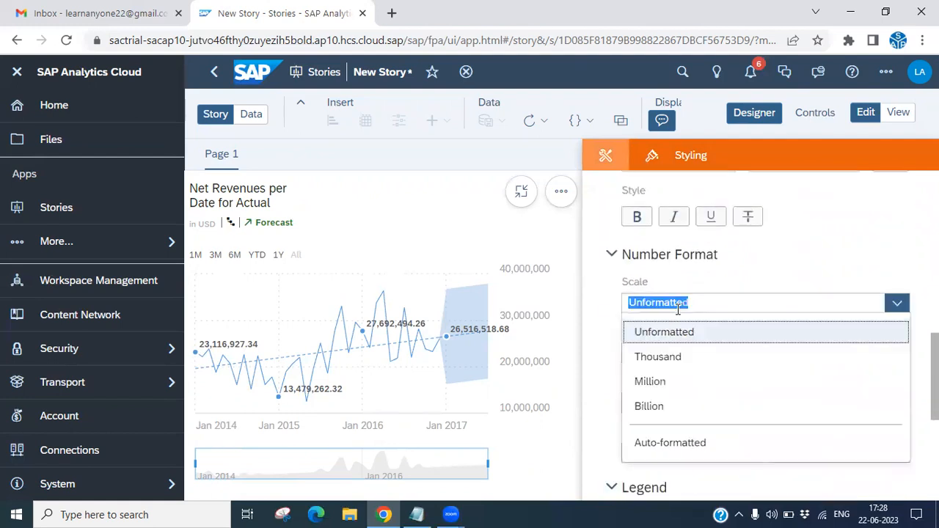
left_click(661, 382)
scroll(763, 220, "down", 2)
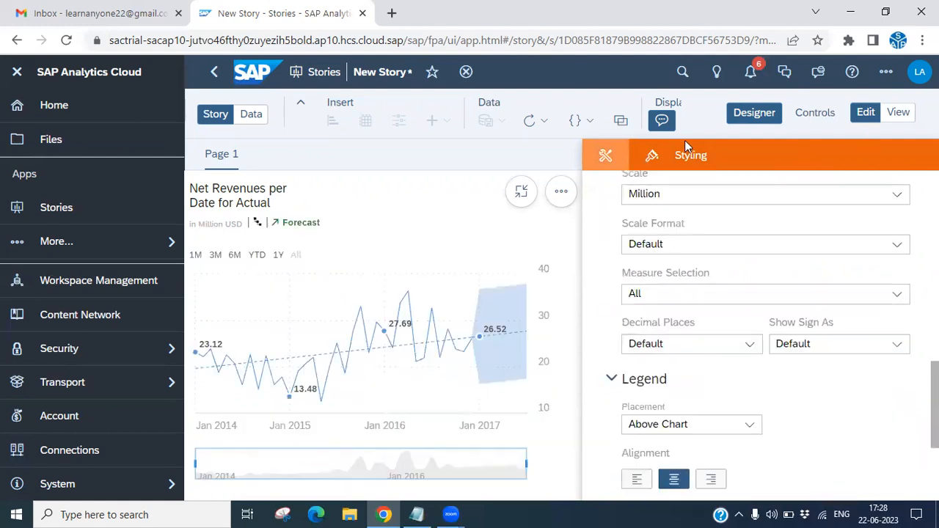
left_click(605, 156)
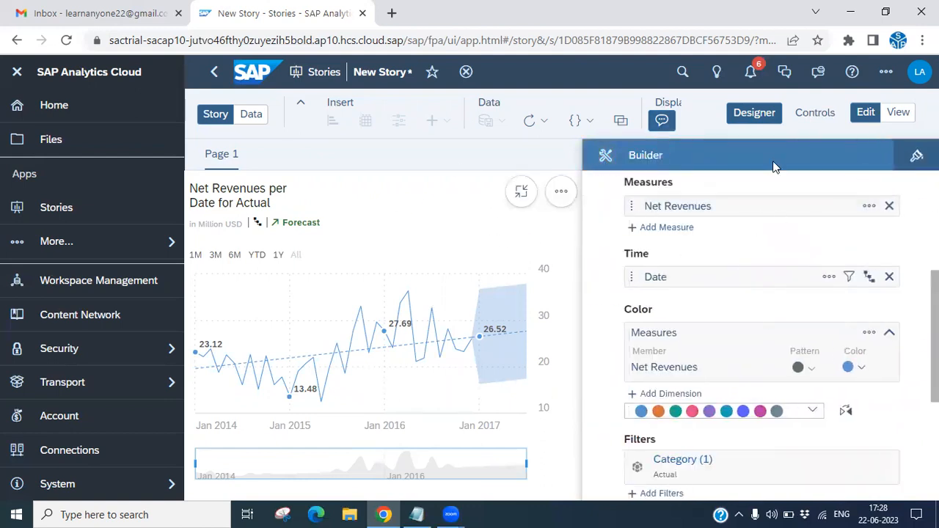
left_click(729, 117)
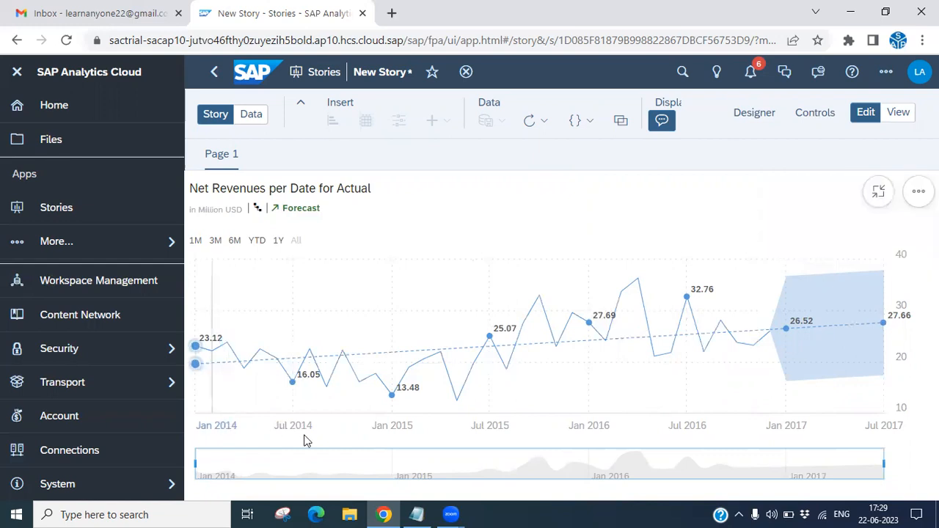
View the forecast chart over the 3M, 6M, YTD, 1Y and All time ranges and examine its data points.
left_click(216, 241)
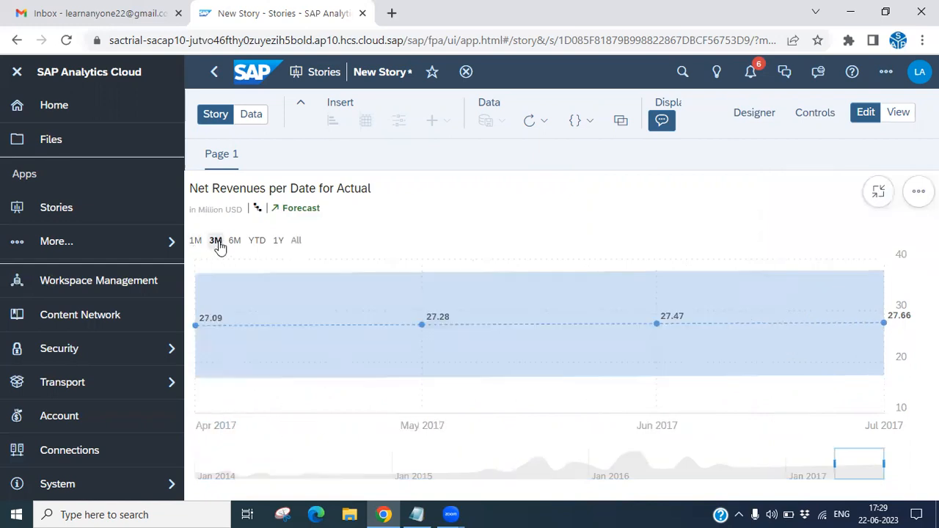
left_click(235, 242)
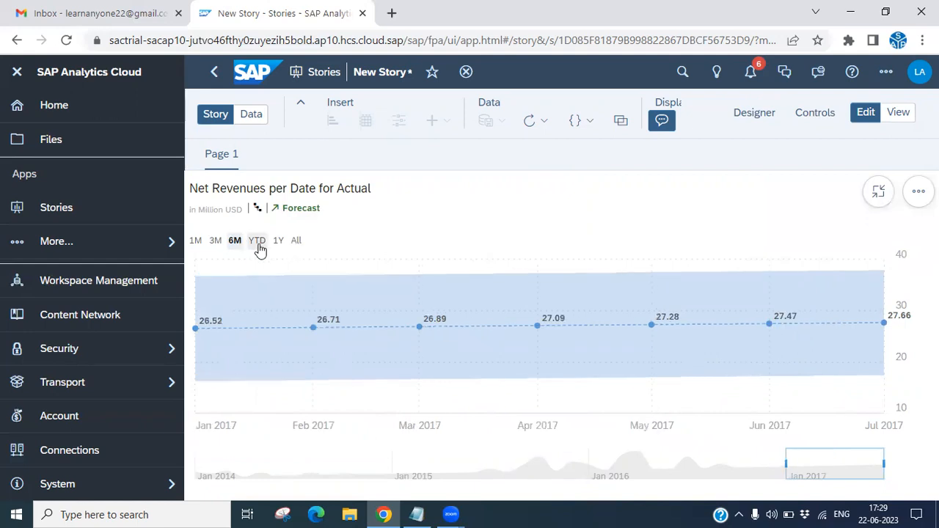
left_click(259, 247)
left_click(279, 247)
left_click(297, 242)
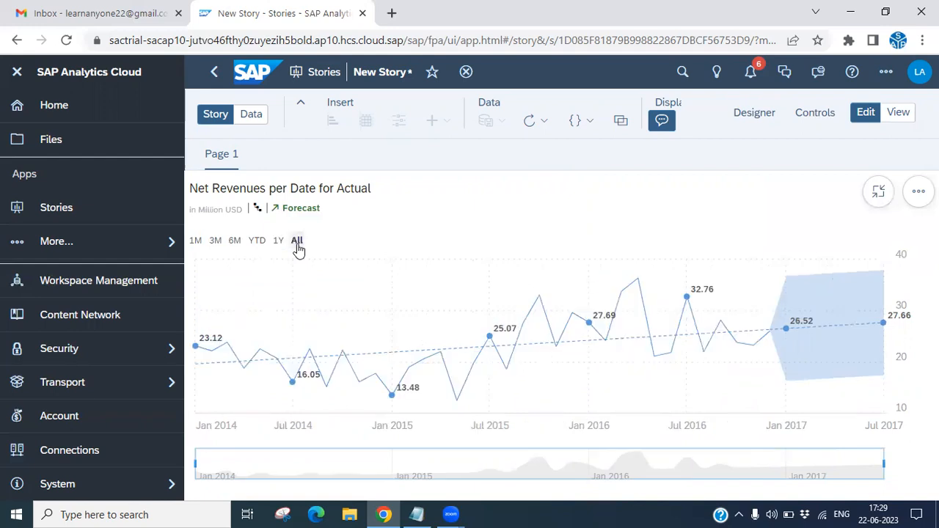
mouse_move(866, 344)
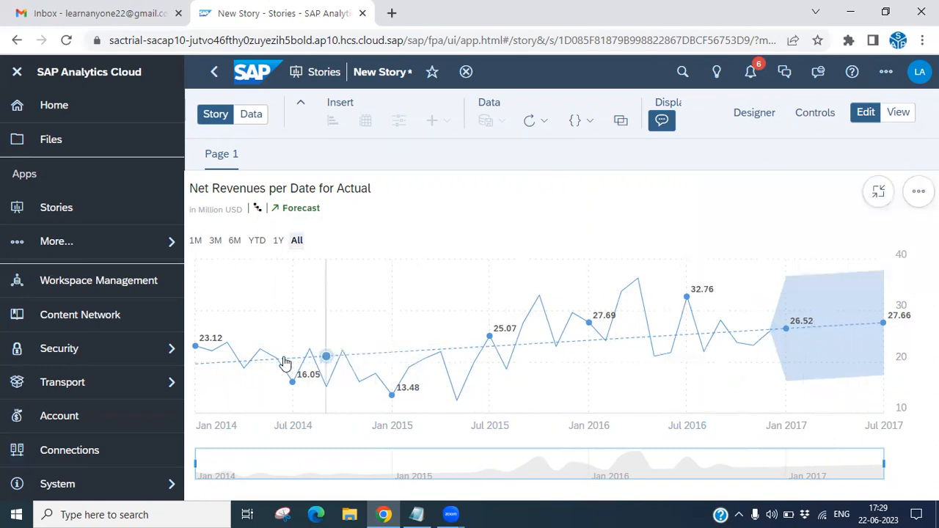
mouse_move(360, 325)
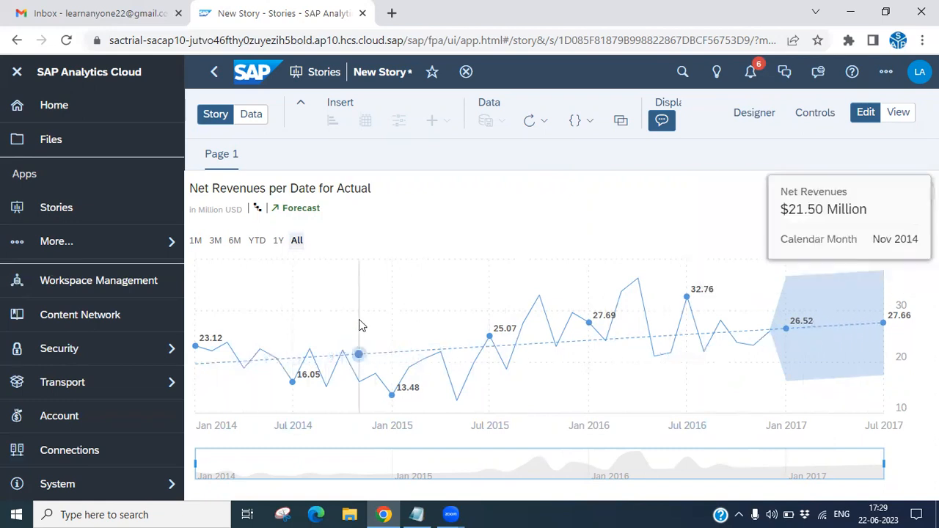
Set the Date drill level of the Net Revenues chart to Year and examine the forecast point for 2017.
left_click(257, 211)
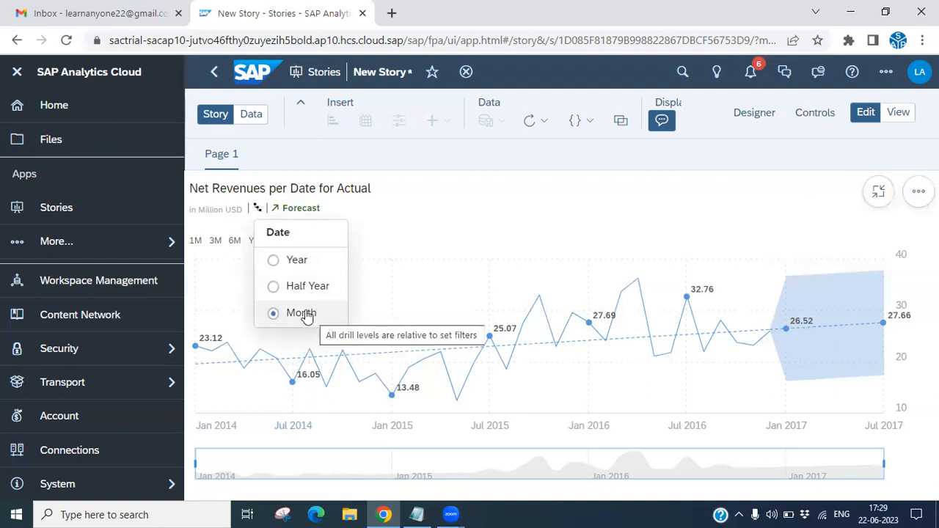
left_click(273, 264)
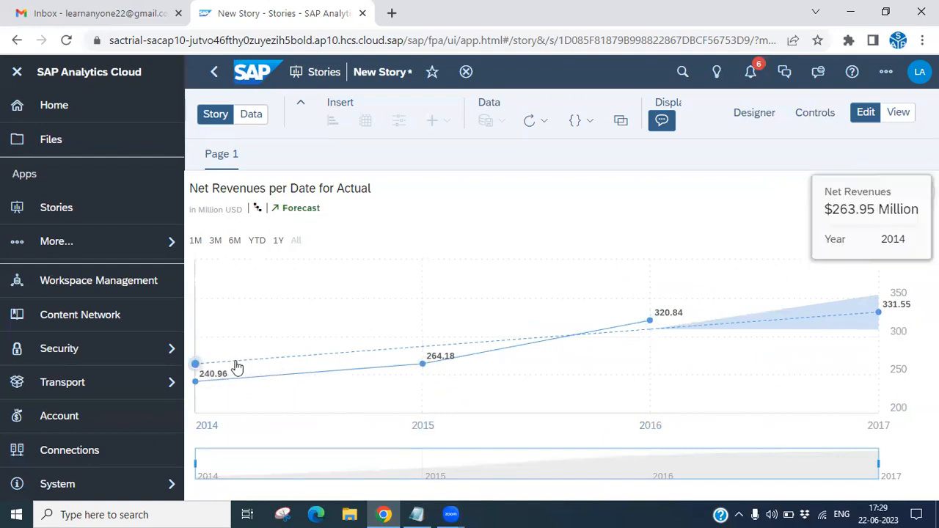
mouse_move(878, 315)
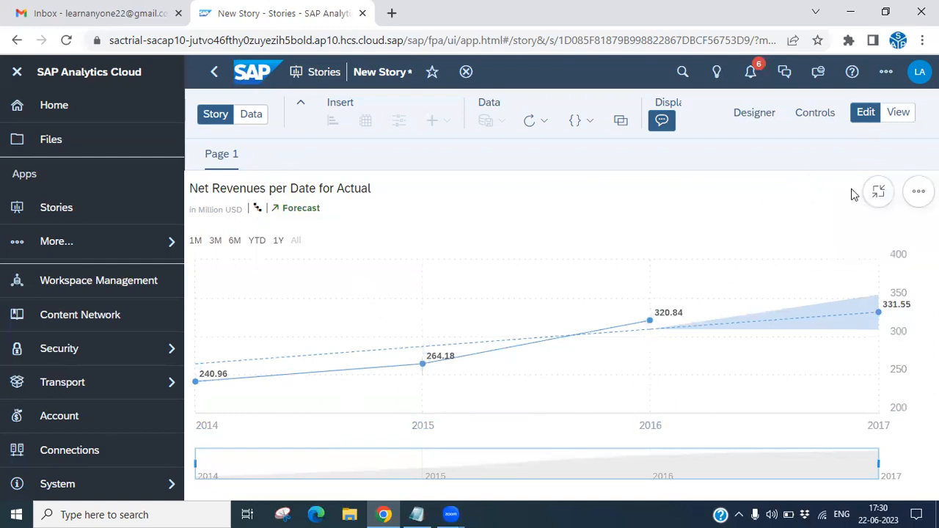
Try to set the Forecast Periods of the automatic forecast on the fullscreen yearly chart to 3.
left_click(879, 192)
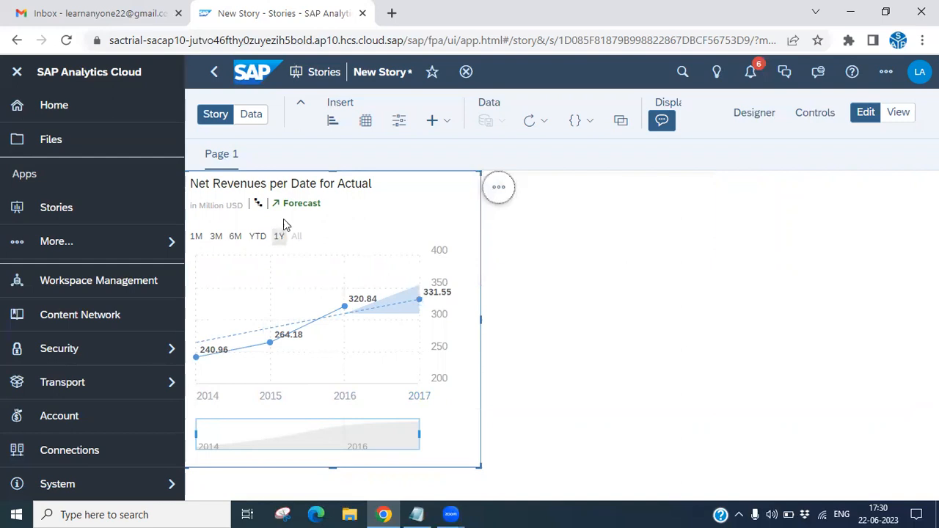
left_click(499, 188)
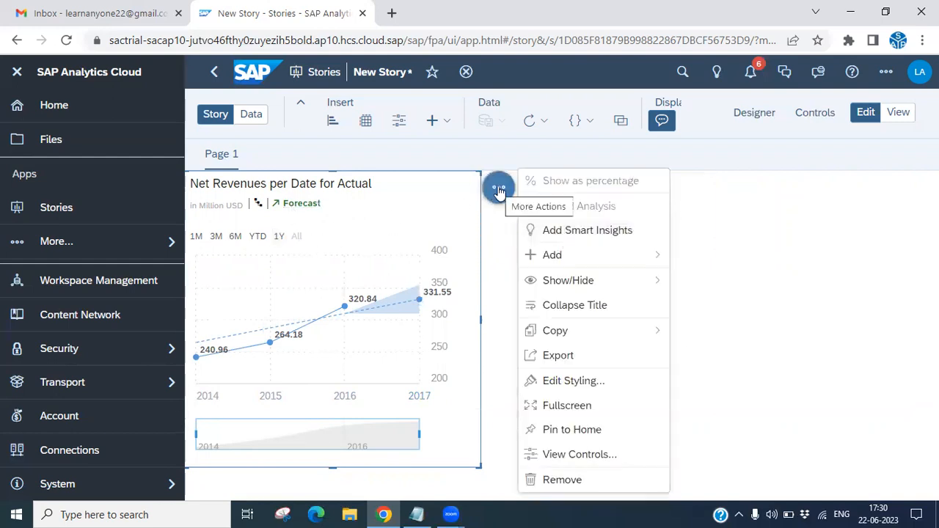
left_click(566, 405)
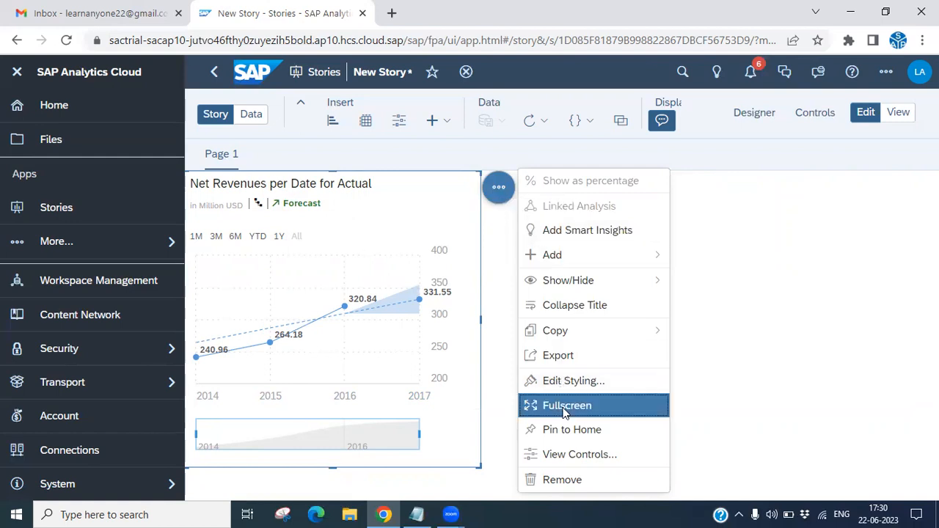
left_click(303, 210)
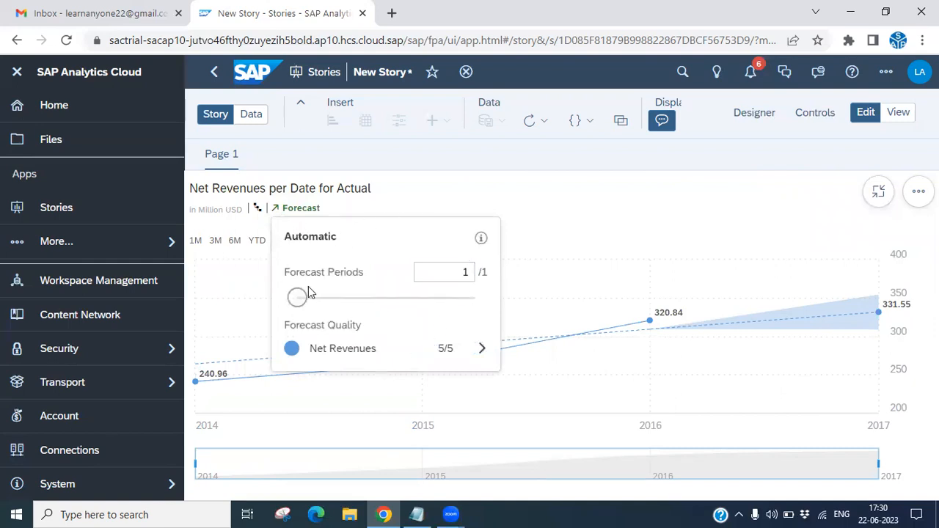
double_click(464, 273)
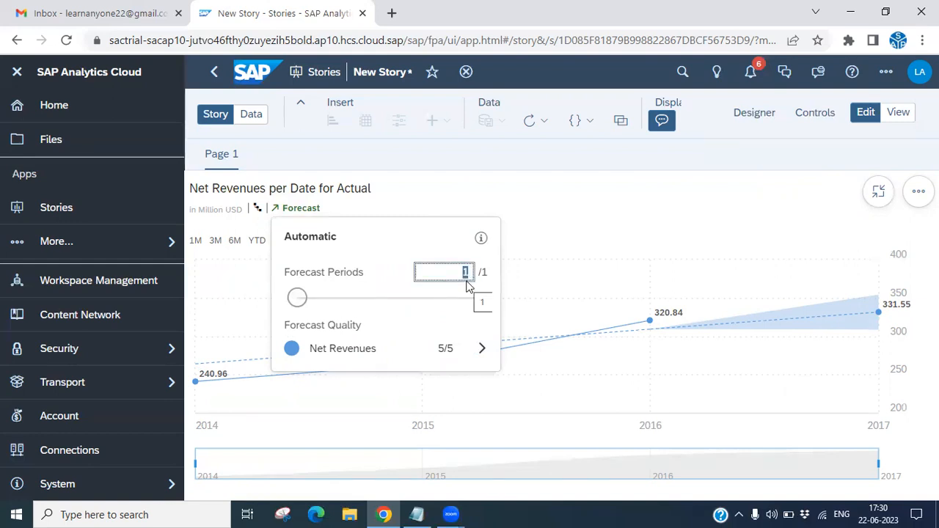
left_click(297, 298)
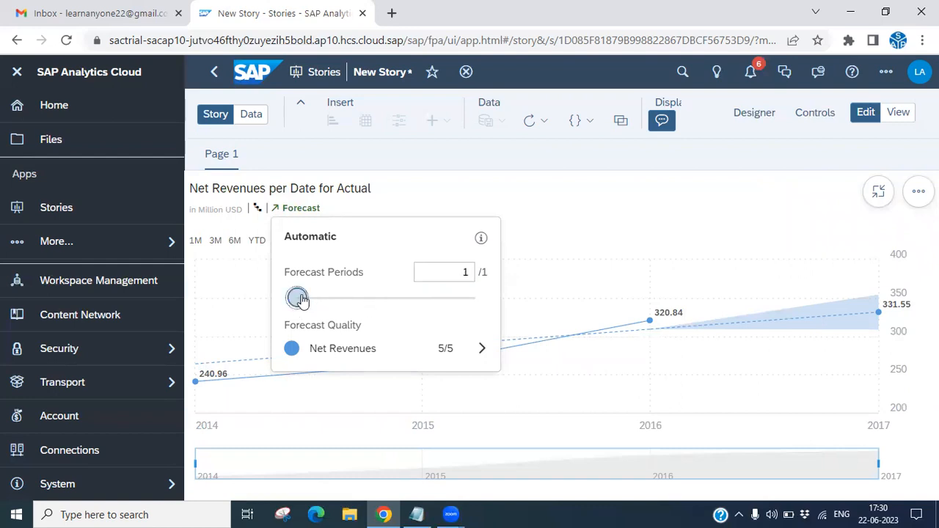
left_click(458, 267)
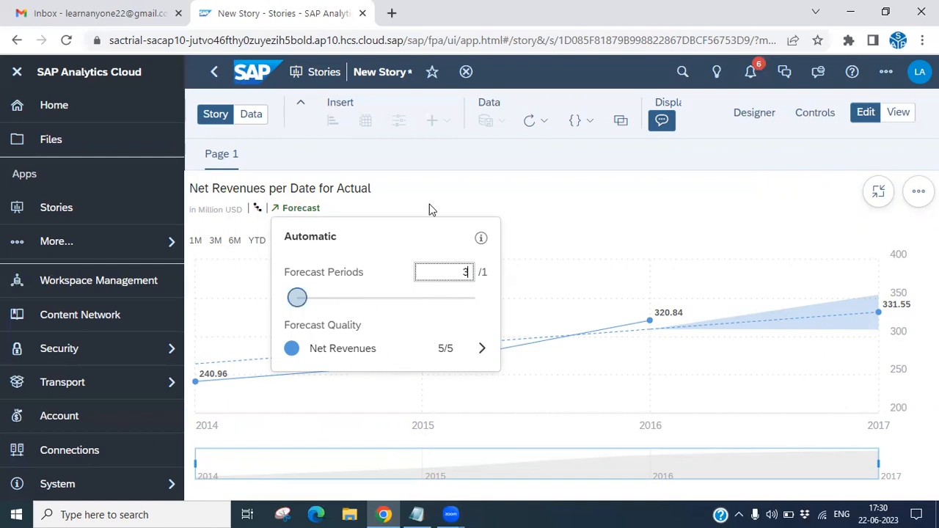
left_click(574, 203)
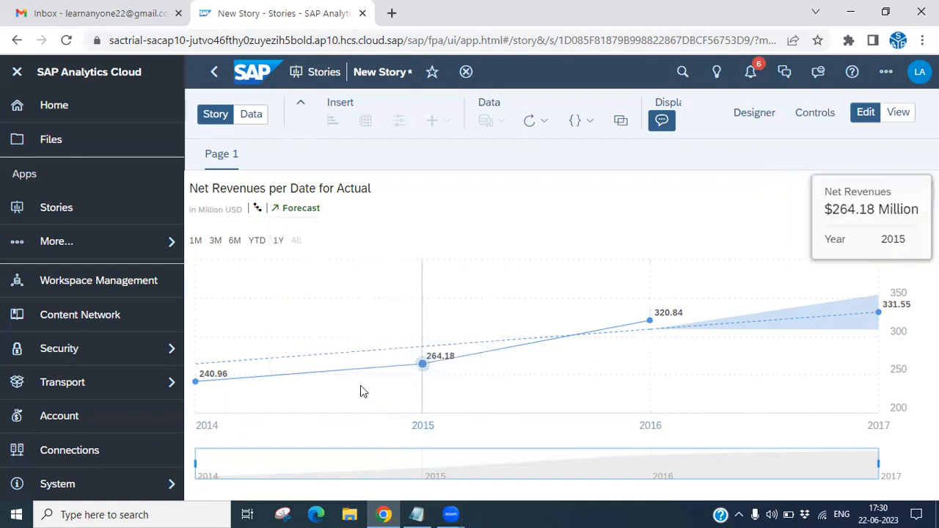
View the yearly automatic forecast over the 3M and 1Y time ranges, and leave the chart's fullscreen view.
left_click(215, 241)
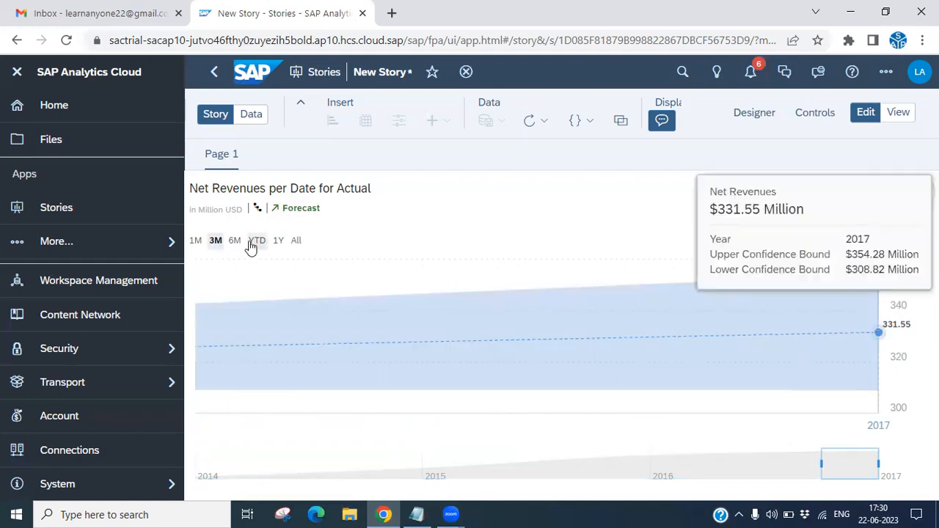
left_click(278, 242)
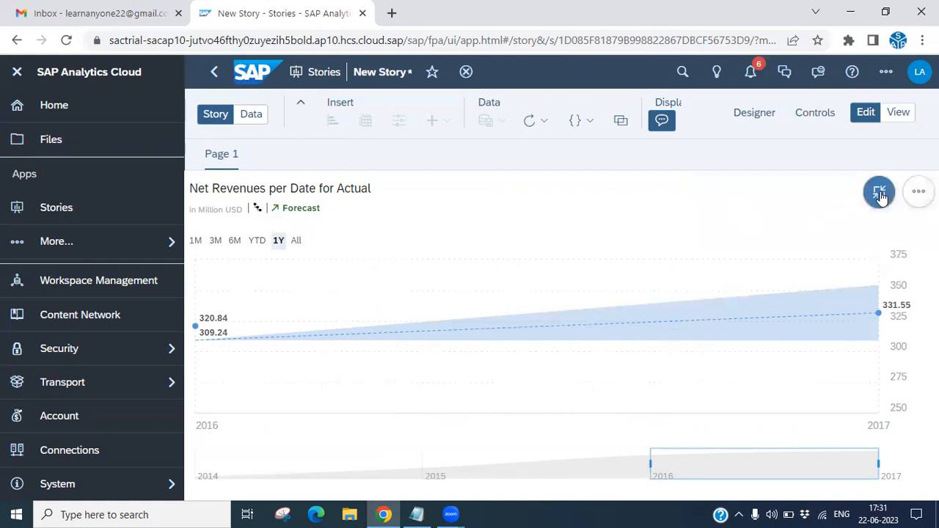
left_click(879, 193)
Change the chart's forecast to the advanced Linear Regression method.
left_click(498, 188)
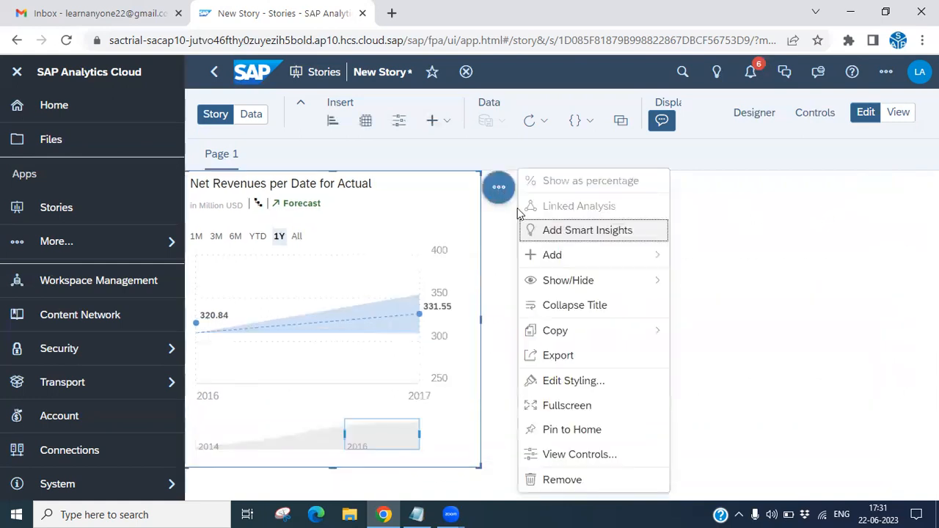
mouse_move(543, 266)
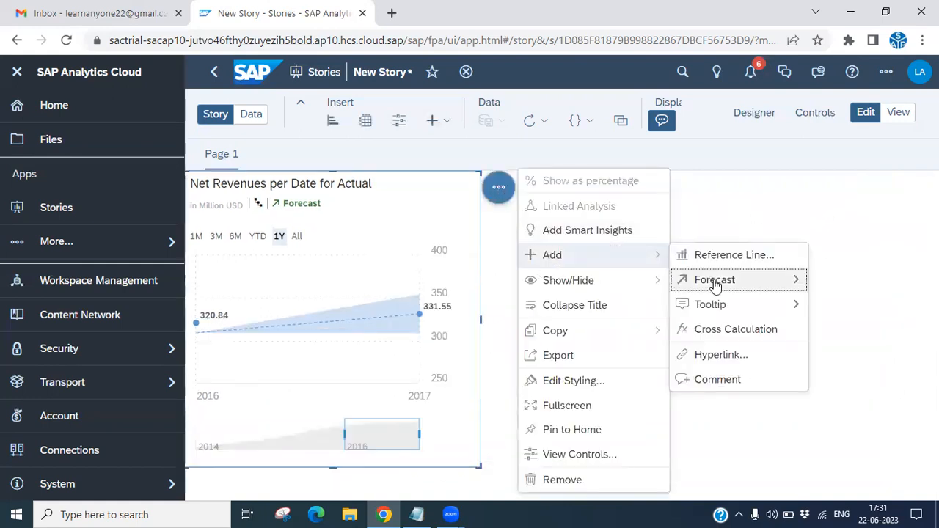
mouse_move(715, 285)
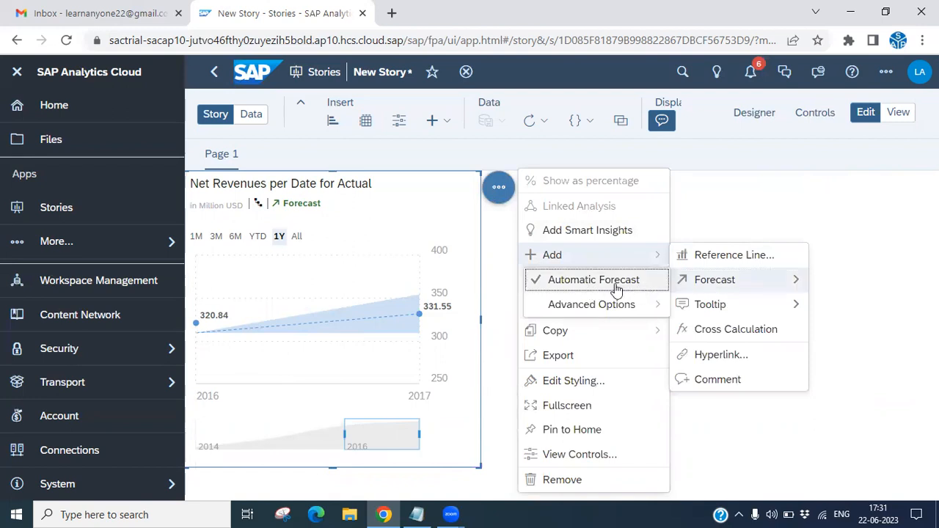
mouse_move(580, 313)
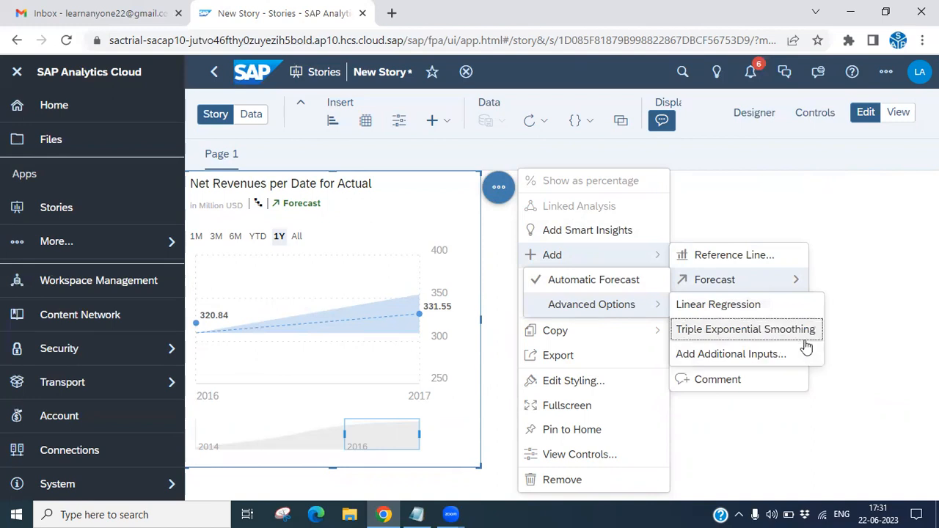
left_click(719, 314)
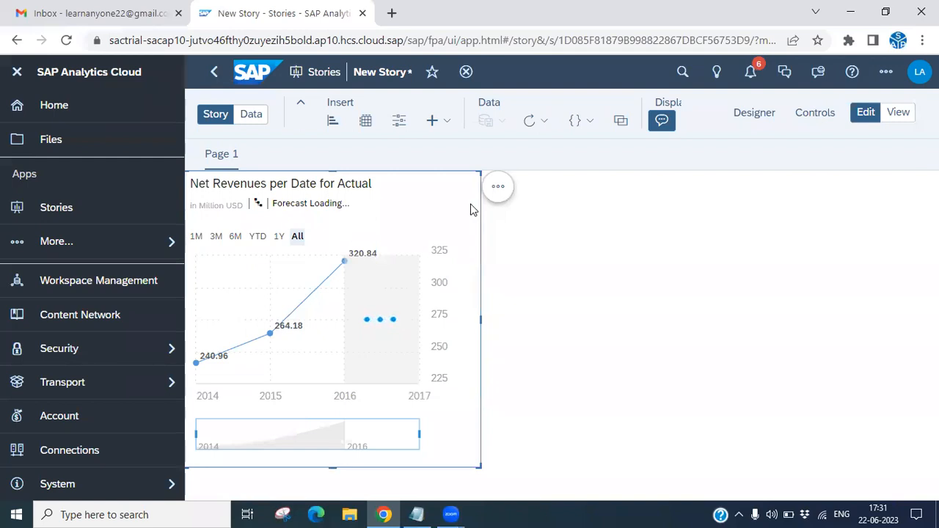
View the linear regression forecast in fullscreen over the 6M and 1Y time ranges, and return to the story page.
left_click(498, 188)
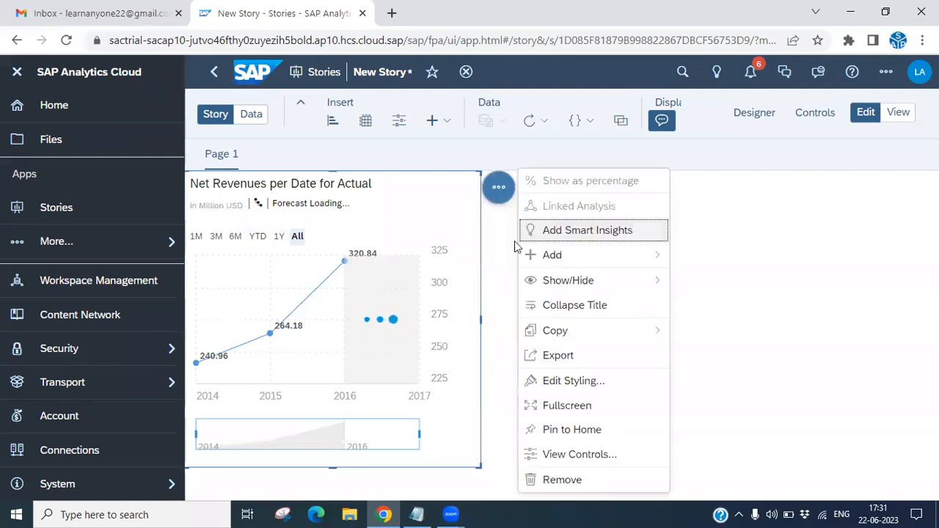
left_click(568, 413)
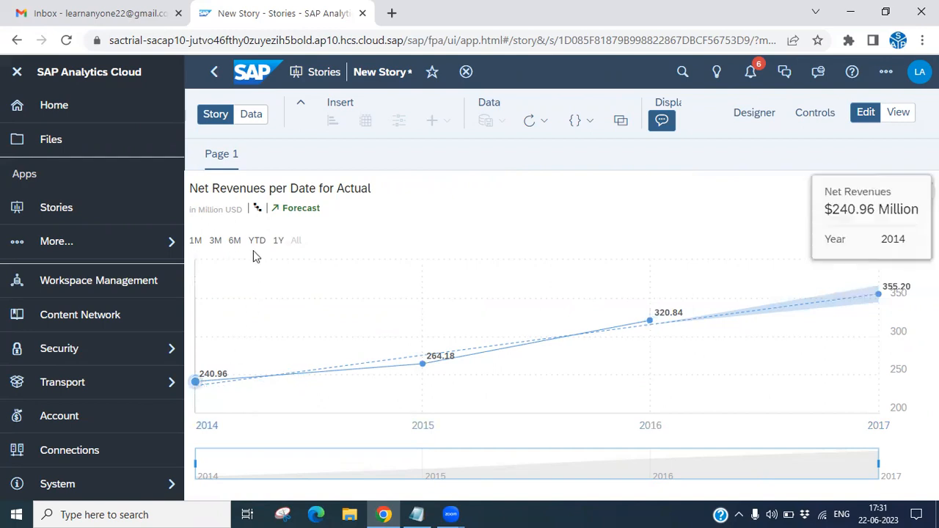
left_click(235, 242)
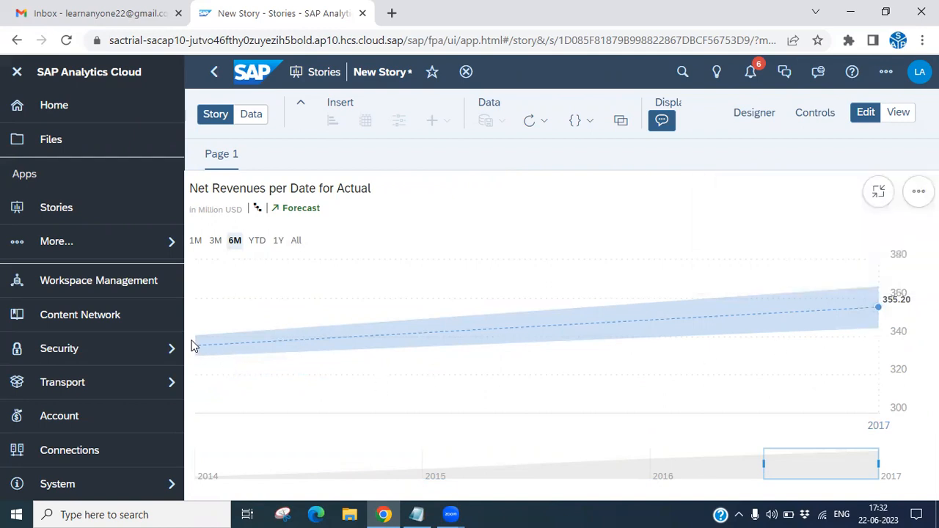
left_click(276, 242)
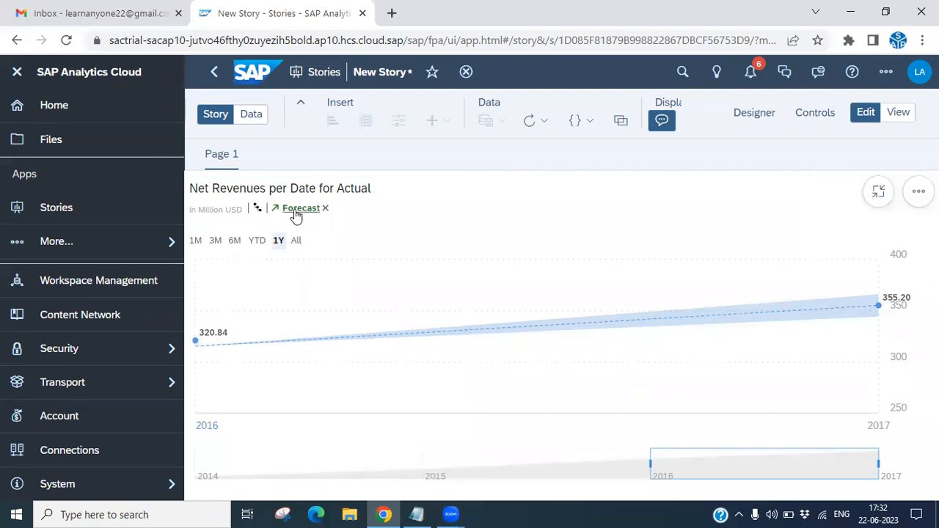
left_click(880, 193)
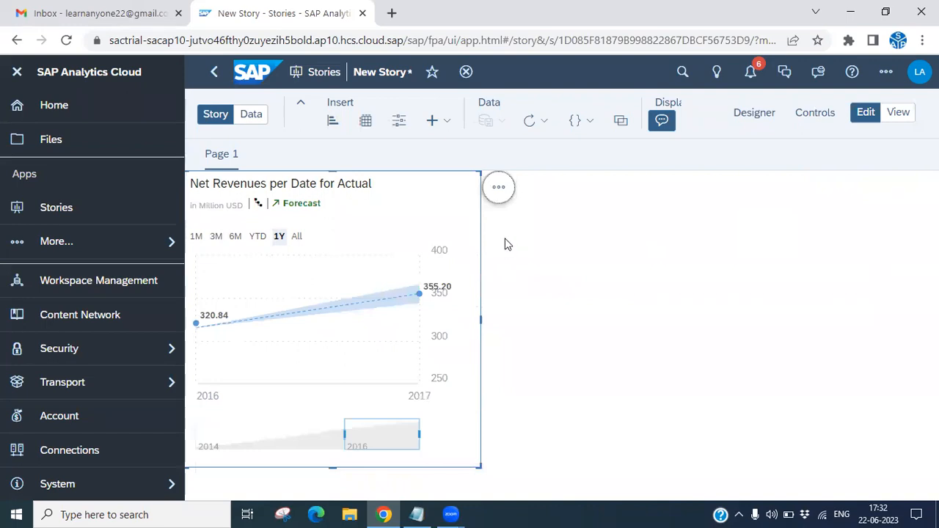
Change the chart's forecast to Triple Exponential Smoothing and examine its actual and forecast data points.
left_click(498, 187)
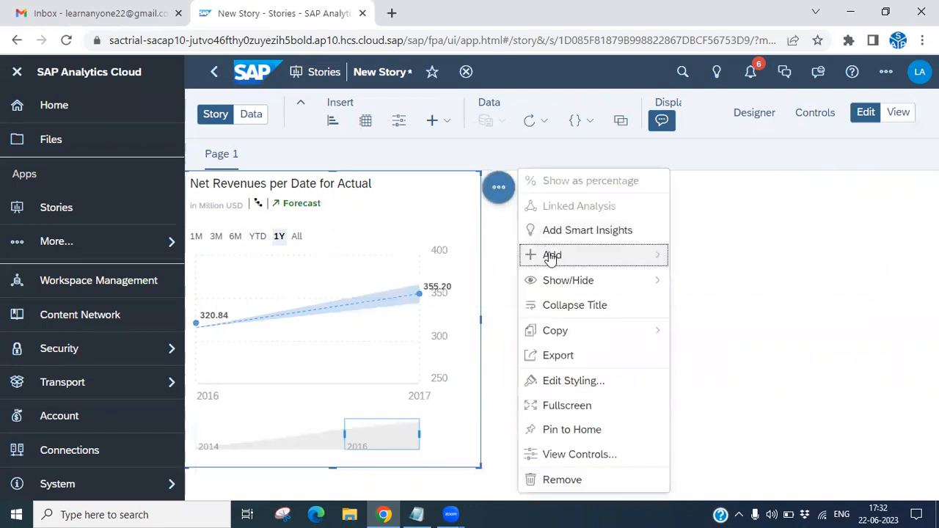
left_click(552, 255)
left_click(725, 289)
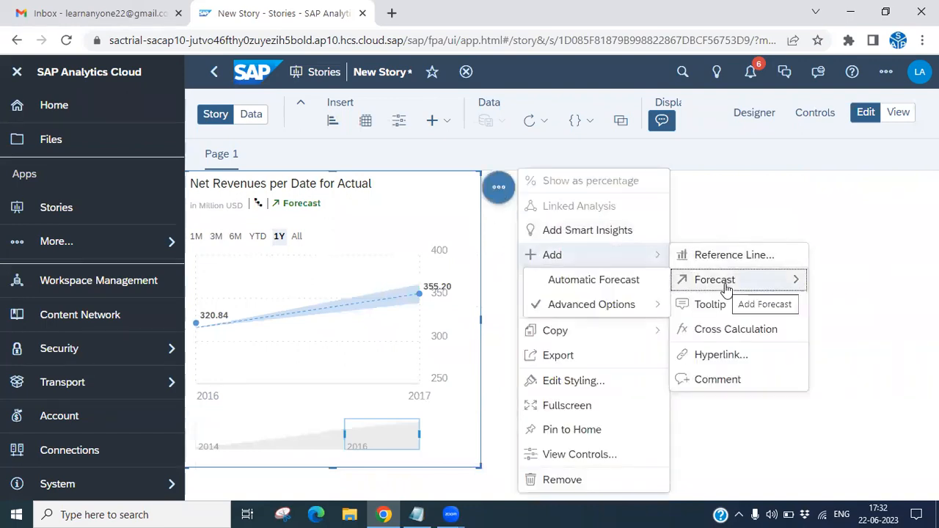
mouse_move(598, 308)
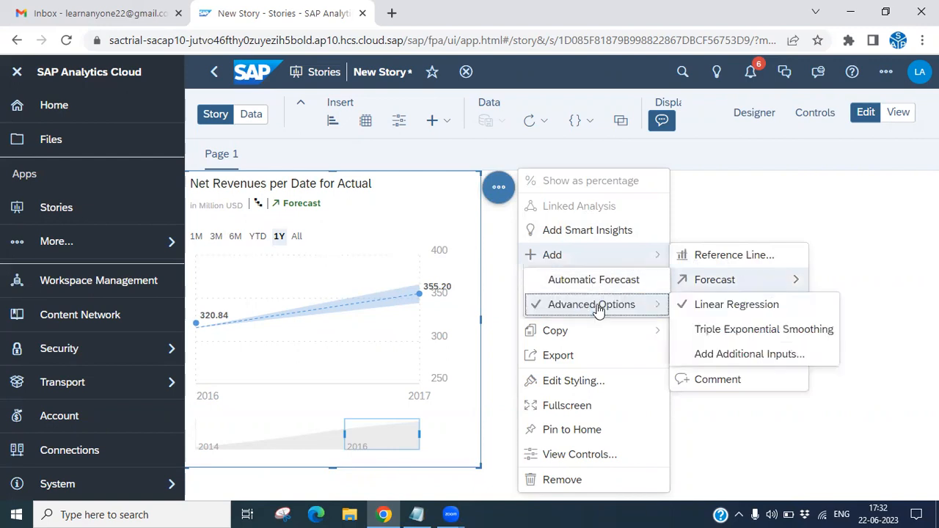
left_click(722, 339)
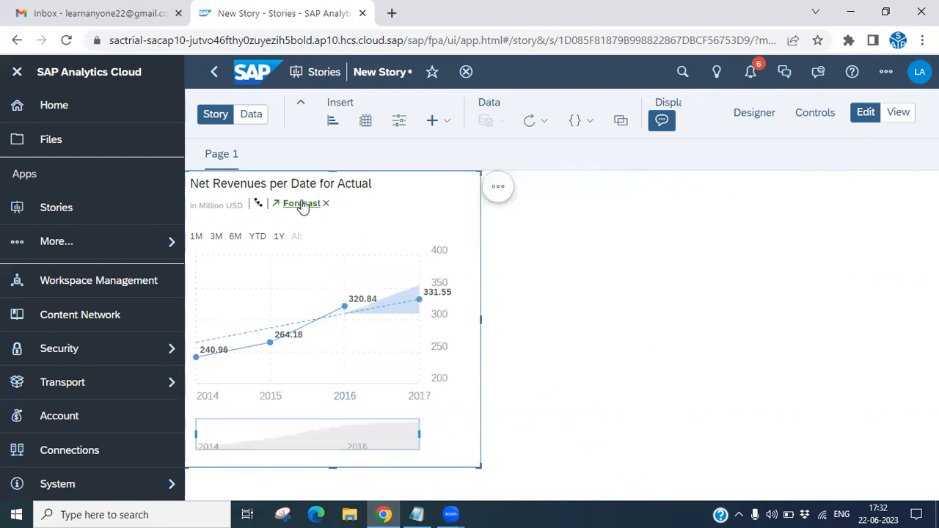
mouse_move(271, 347)
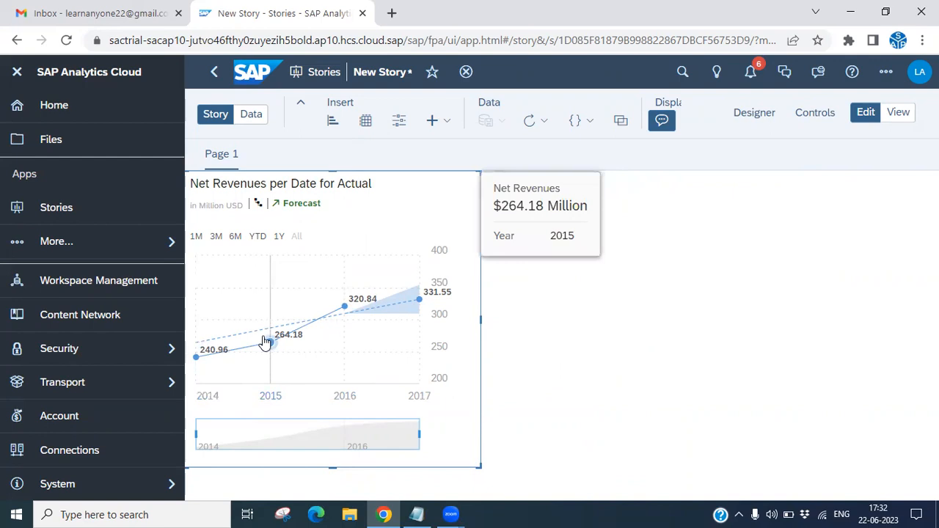
mouse_move(414, 308)
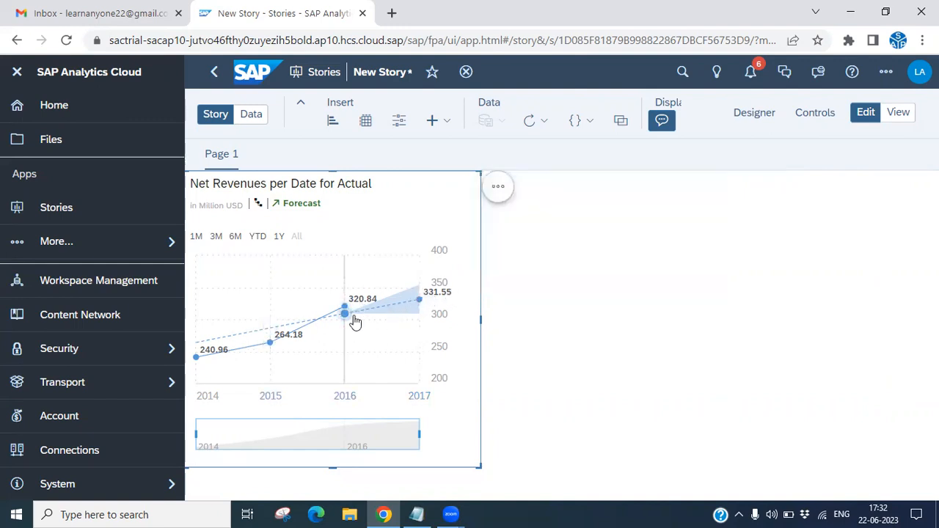
Add Original Sales Price as an additional forecast input for the Net Revenues chart, without applying it.
left_click(498, 187)
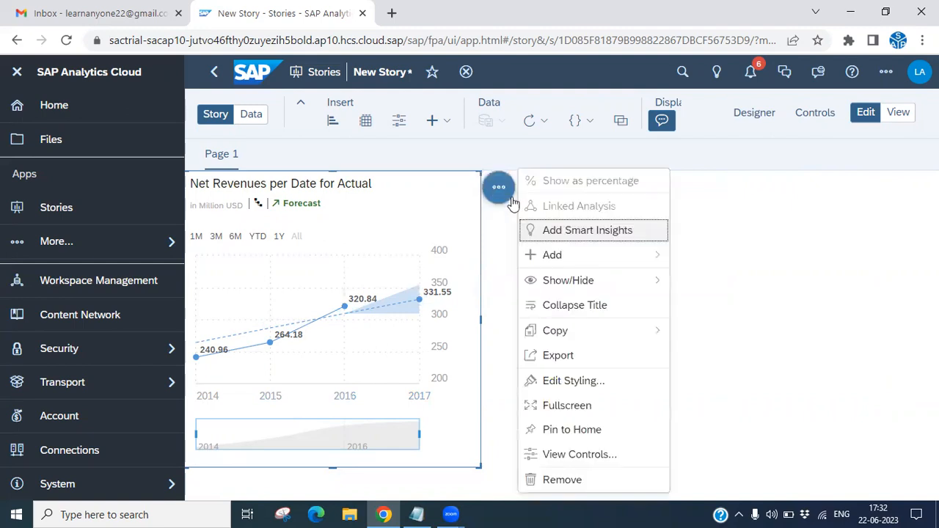
left_click(560, 255)
mouse_move(734, 285)
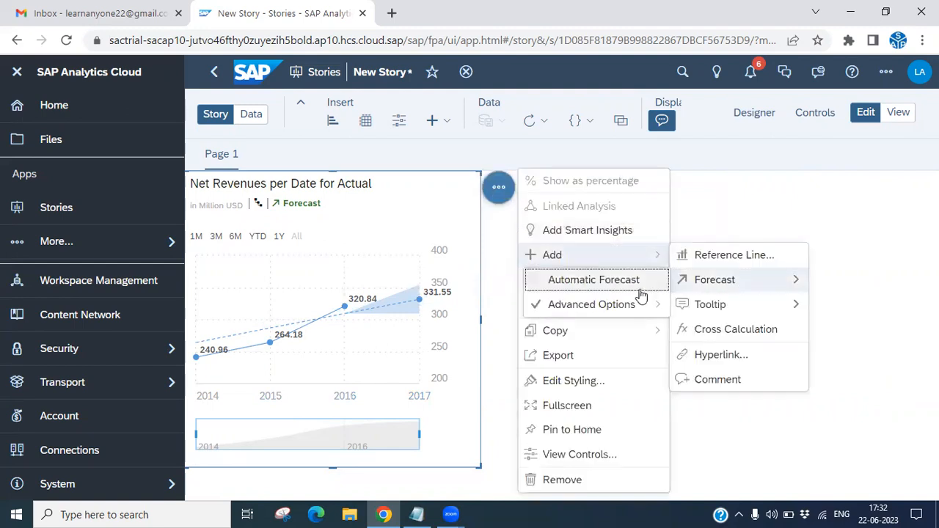
mouse_move(618, 311)
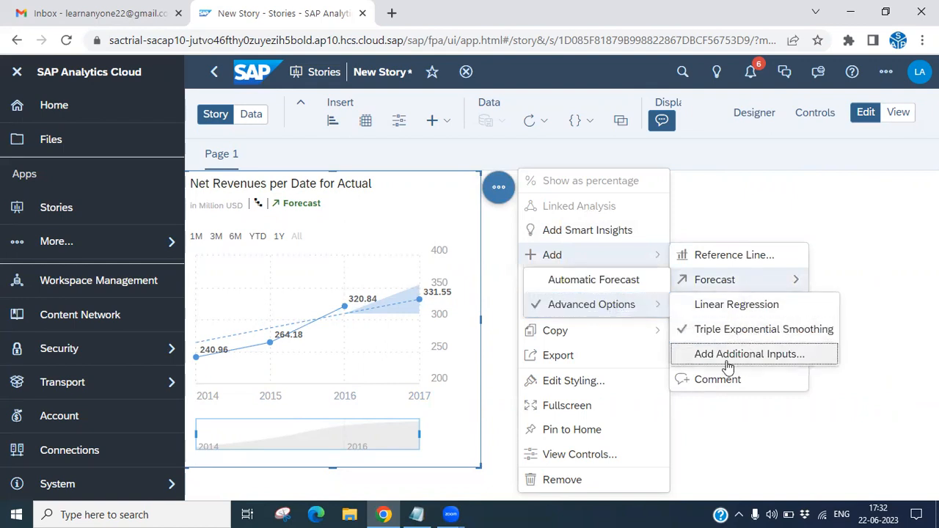
left_click(771, 356)
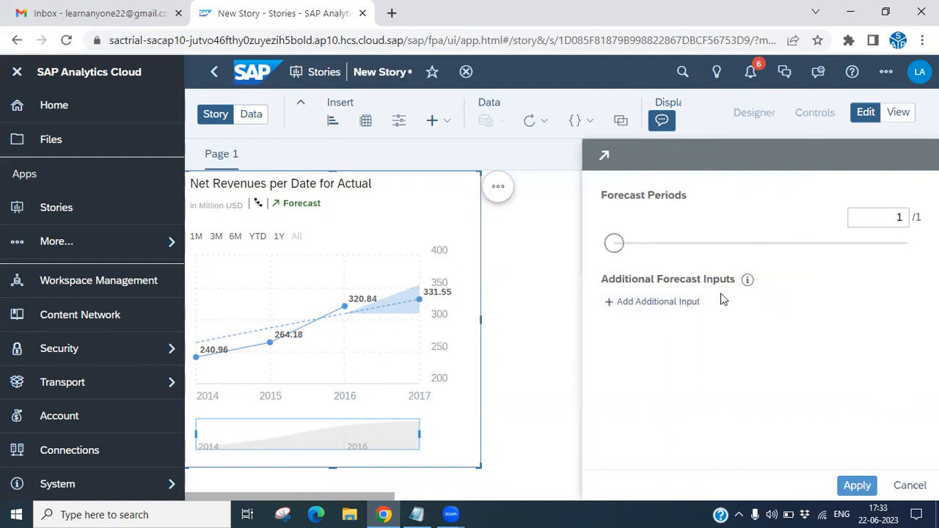
left_click(669, 310)
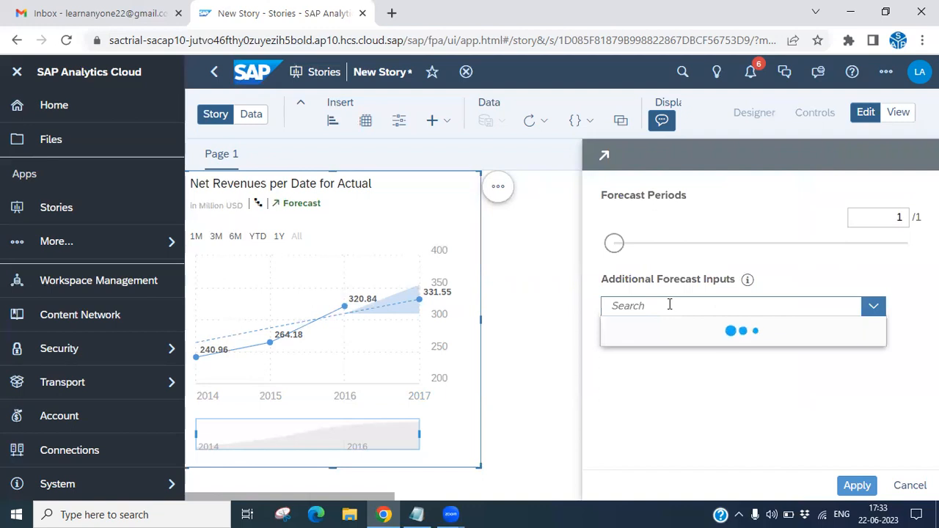
scroll(879, 394, "down", 2)
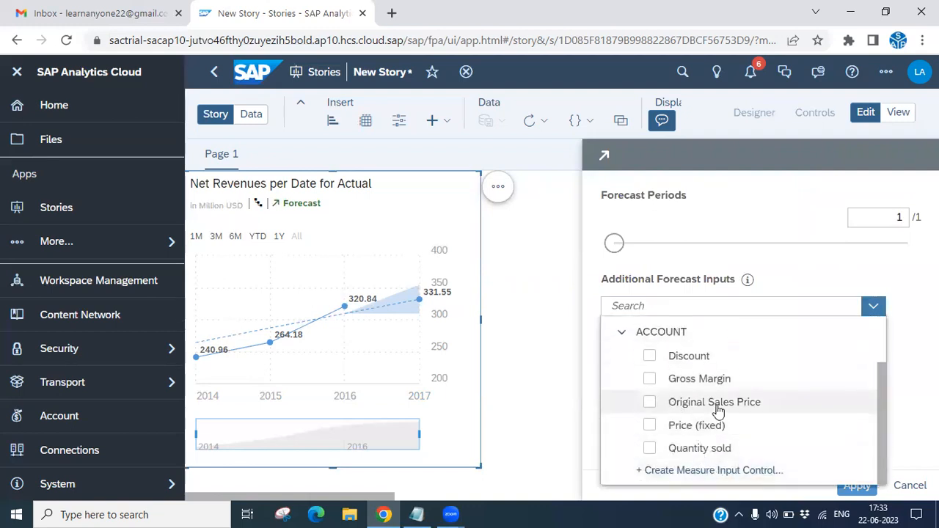
left_click(649, 405)
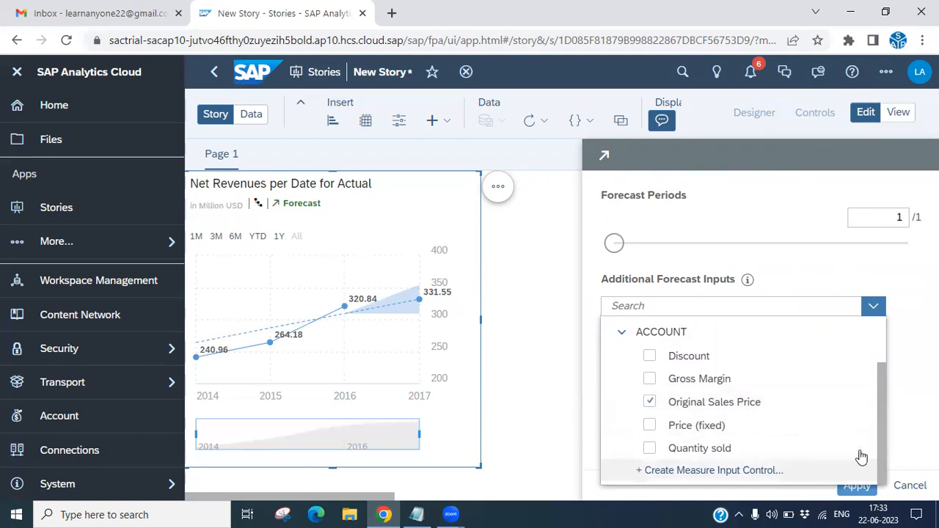
left_click(901, 416)
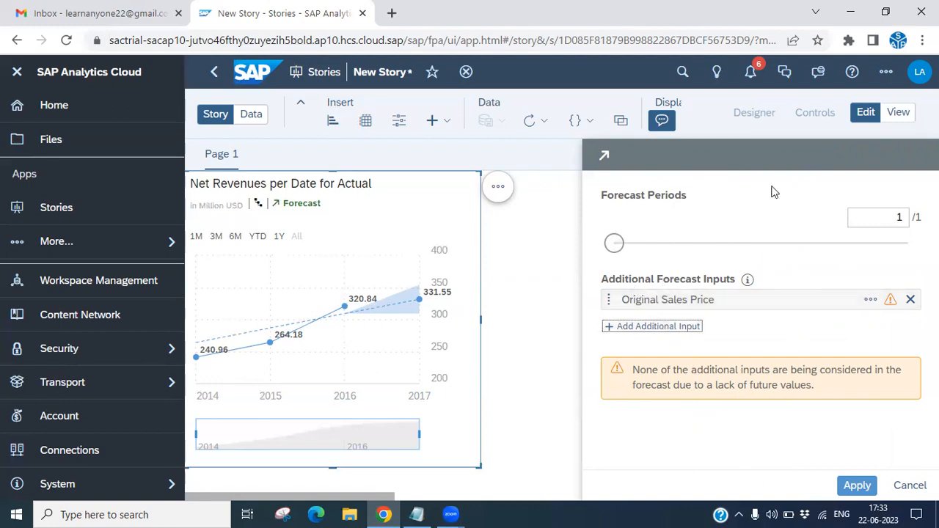
Switch the Net Revenues chart's forecast to Automatic Forecast.
left_click(499, 190)
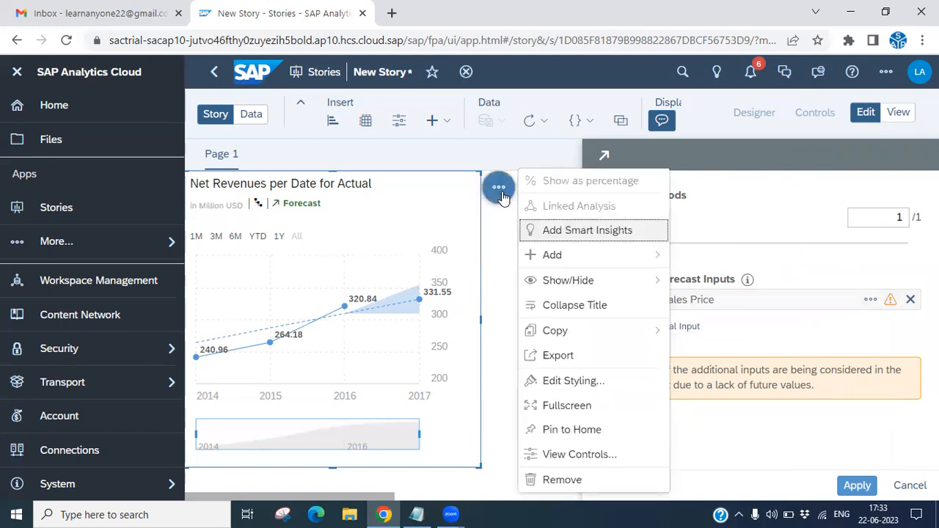
mouse_move(552, 255)
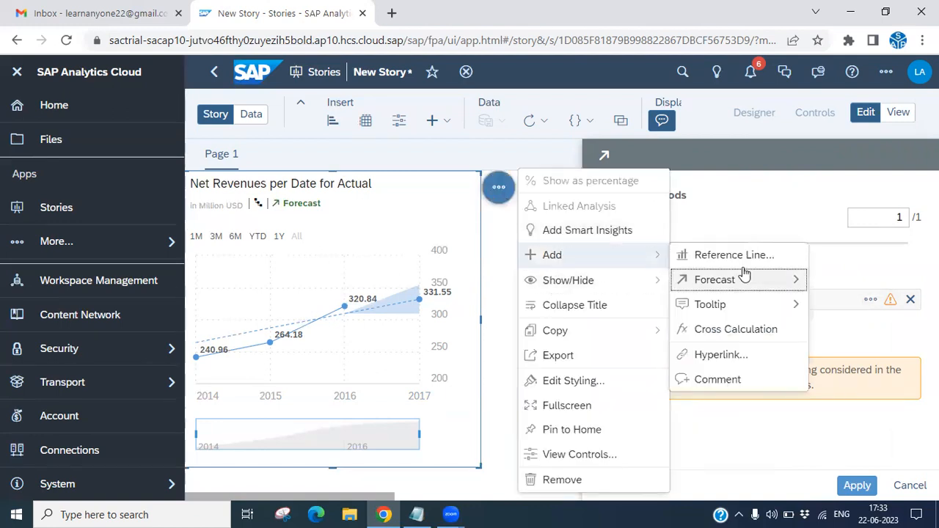
mouse_move(729, 288)
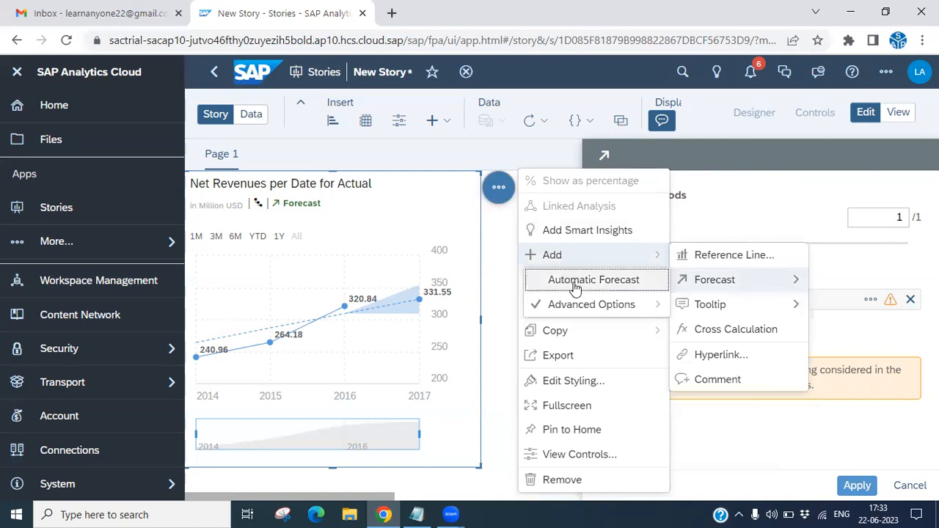
left_click(610, 279)
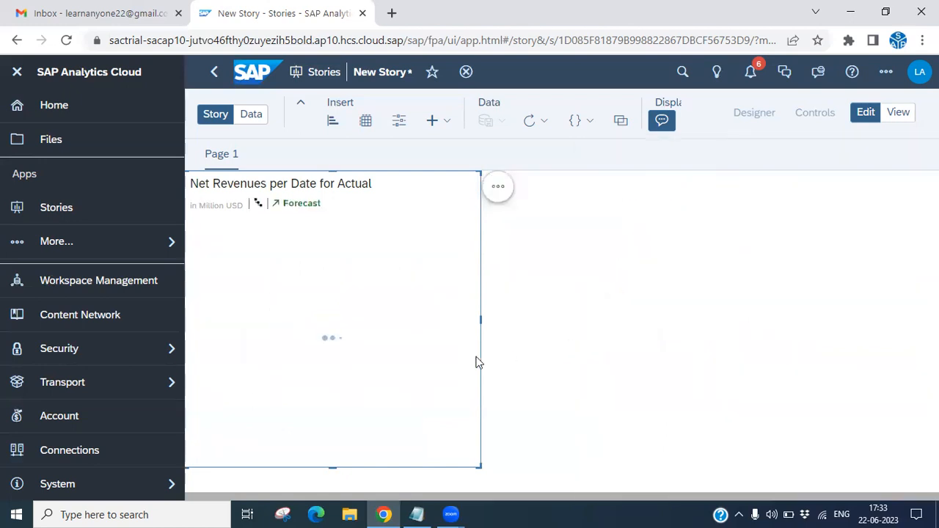
Switch to Notepad, review the automatic and advanced forecast options in the notes, and minimise Notepad and the browser.
left_click(417, 514)
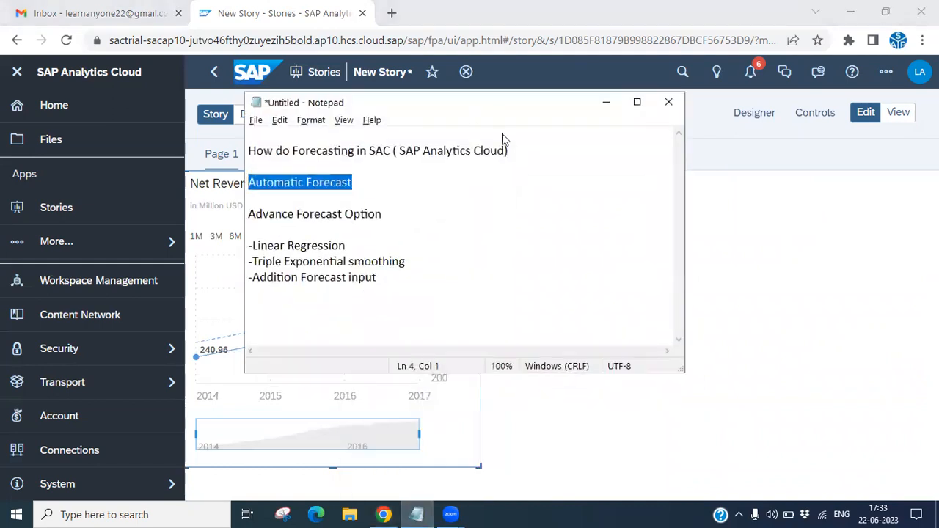
left_click_drag(502, 103, 672, 173)
left_click_drag(539, 252, 420, 253)
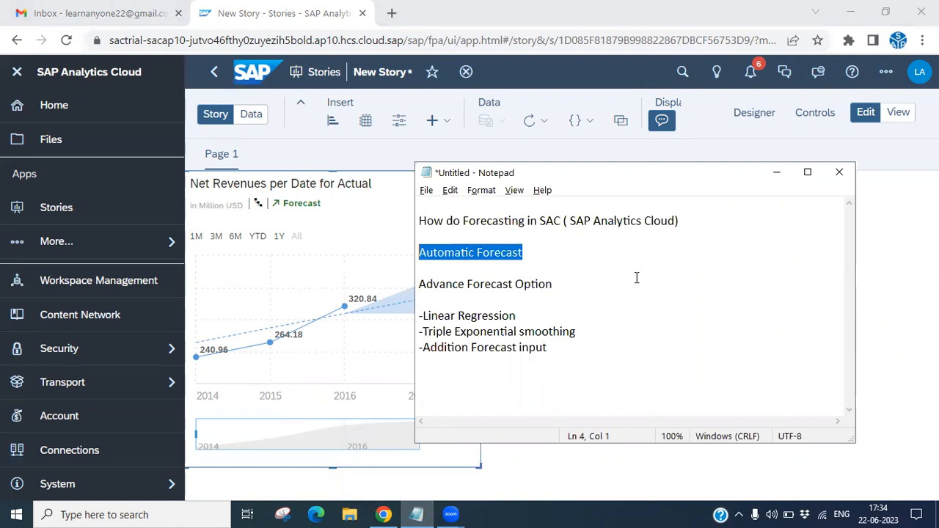
left_click(587, 299)
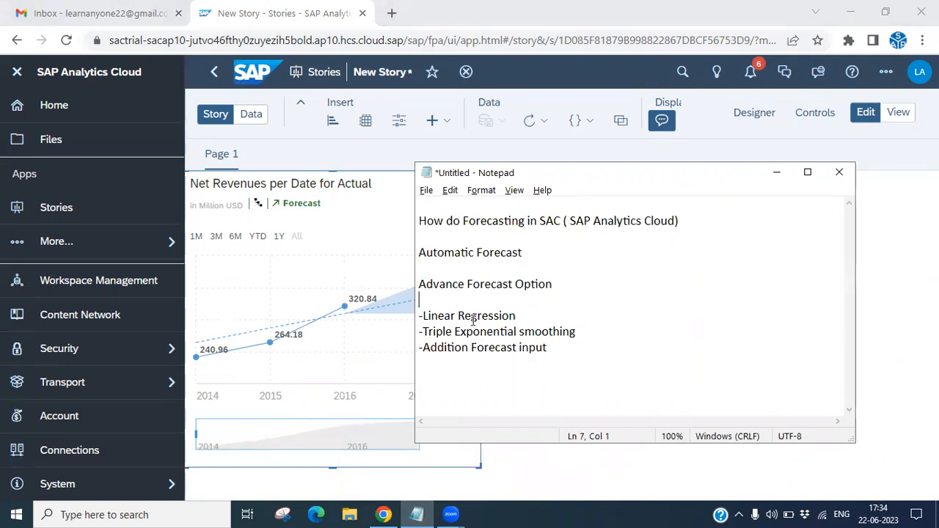
left_click_drag(521, 316, 419, 316)
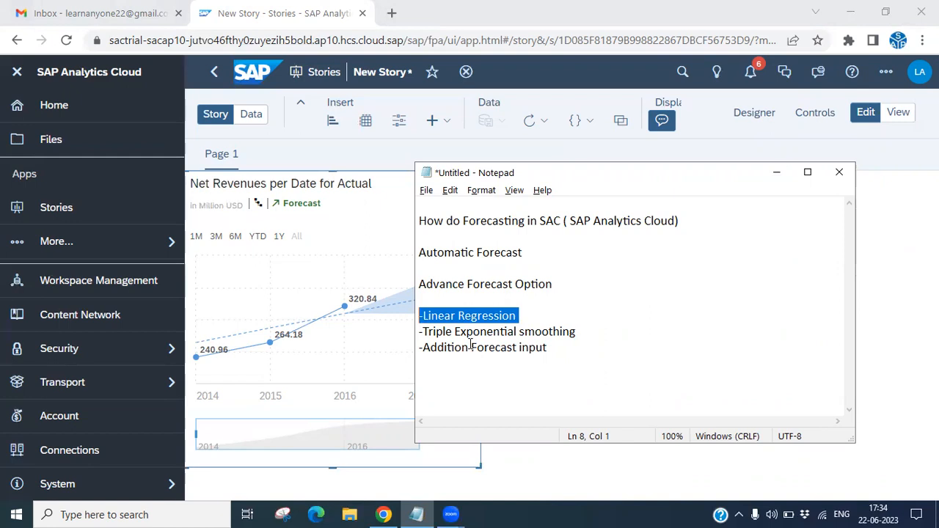
left_click_drag(428, 329, 420, 351)
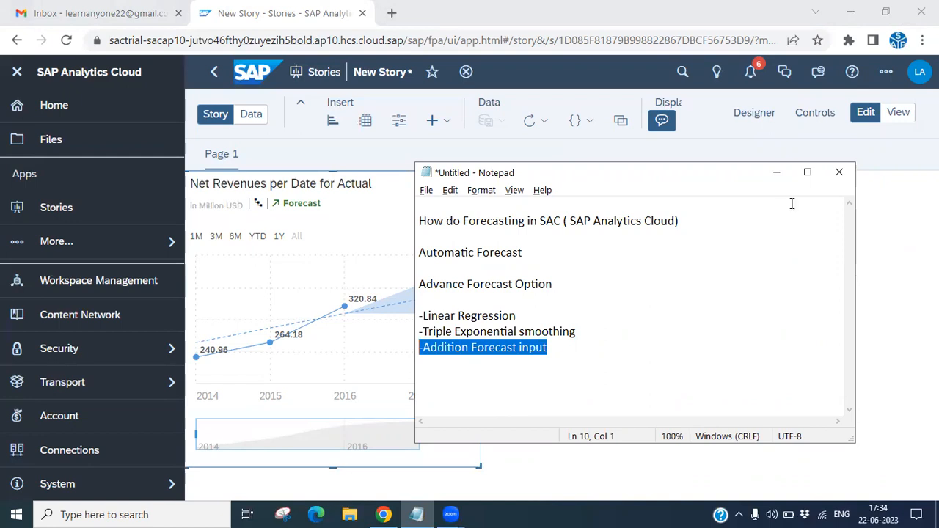
left_click(777, 172)
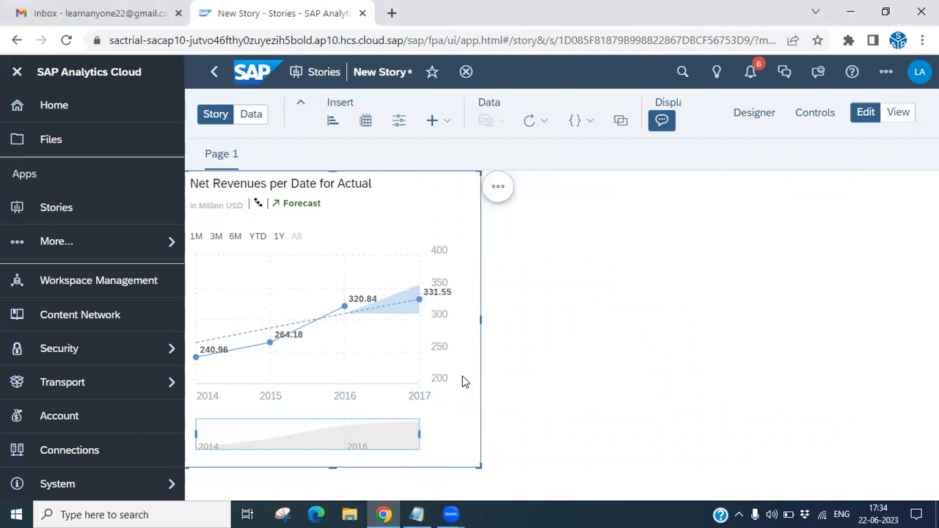
left_click(849, 13)
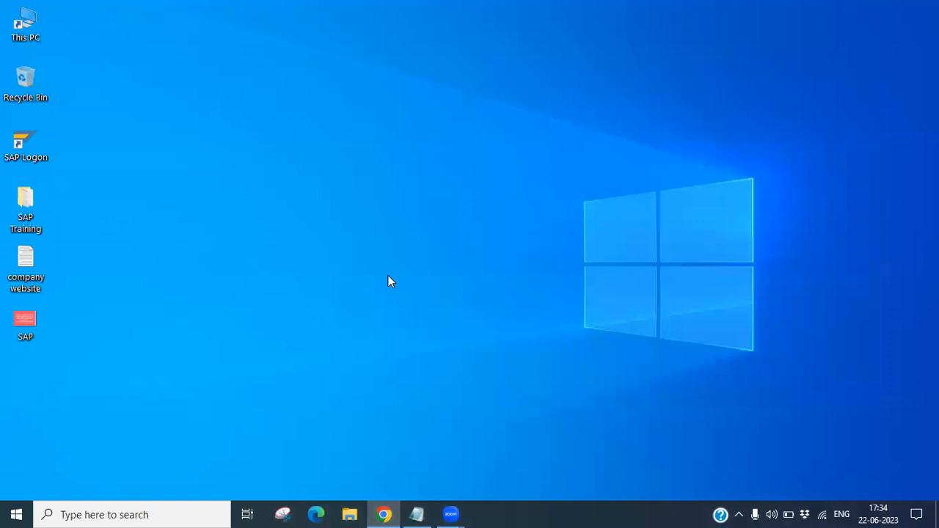